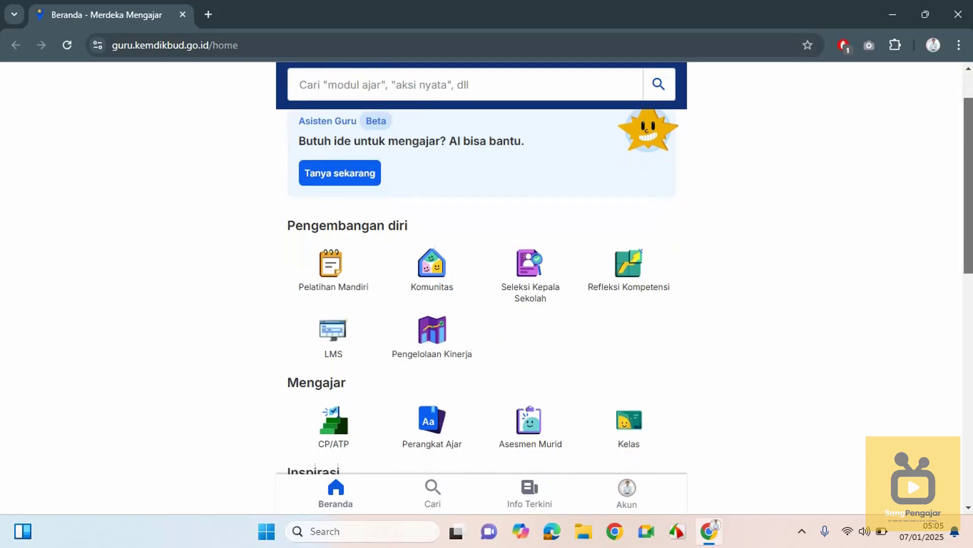
Open Pengelolaan Kinerja from the home page and switch its period to Januari - Desember 2025.
{"action": "scroll", "coordinate": [482, 288], "scroll_direction": "up", "scroll_amount": 1}
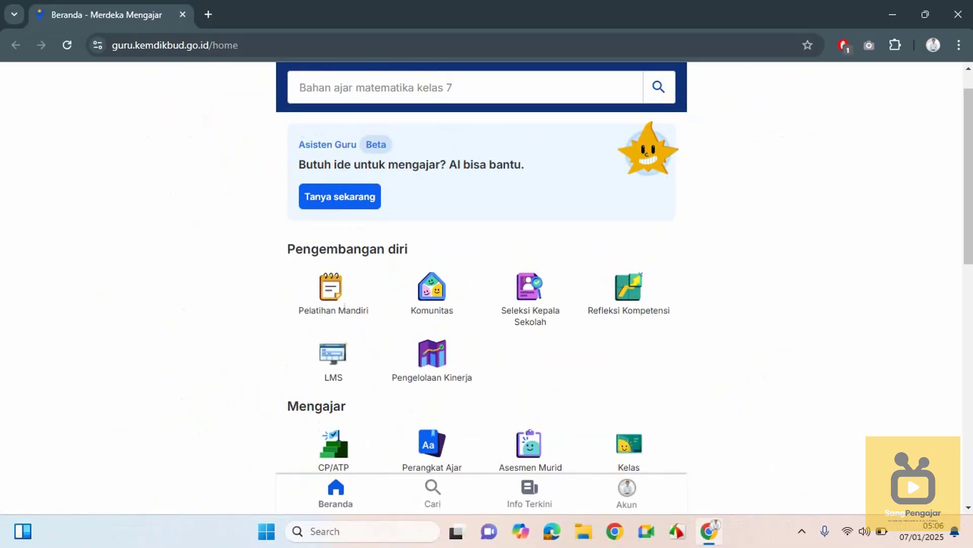
{"action": "left_click", "coordinate": [441, 360]}
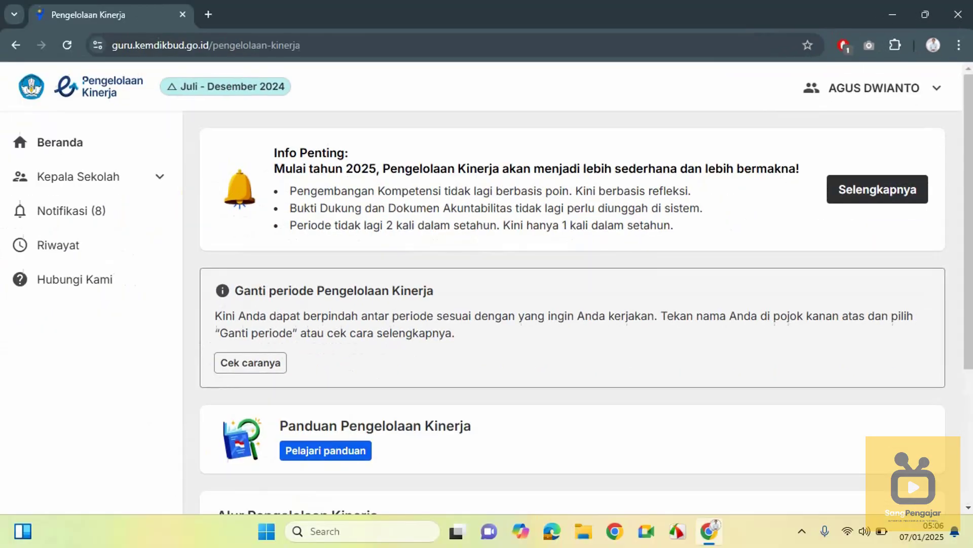
{"action": "left_click", "coordinate": [937, 89]}
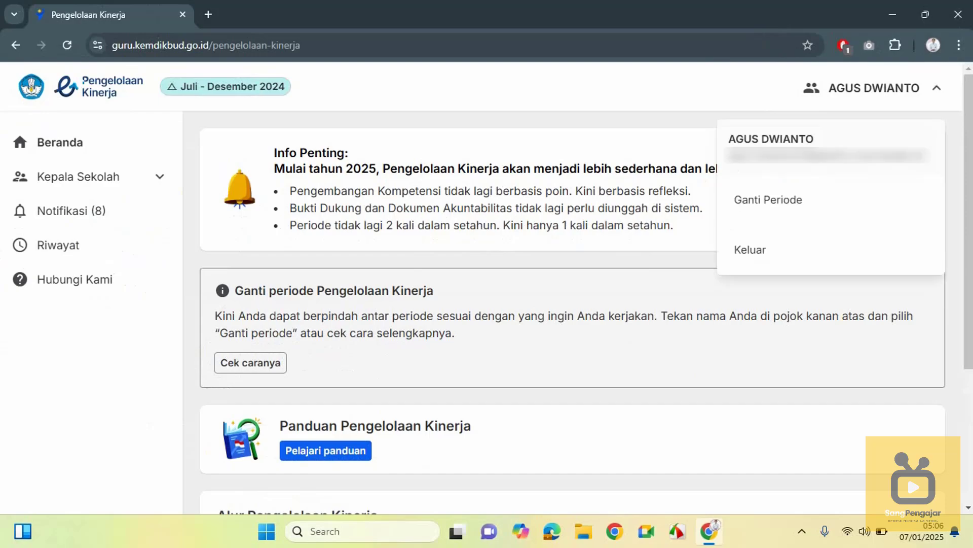
{"action": "left_click", "coordinate": [831, 200]}
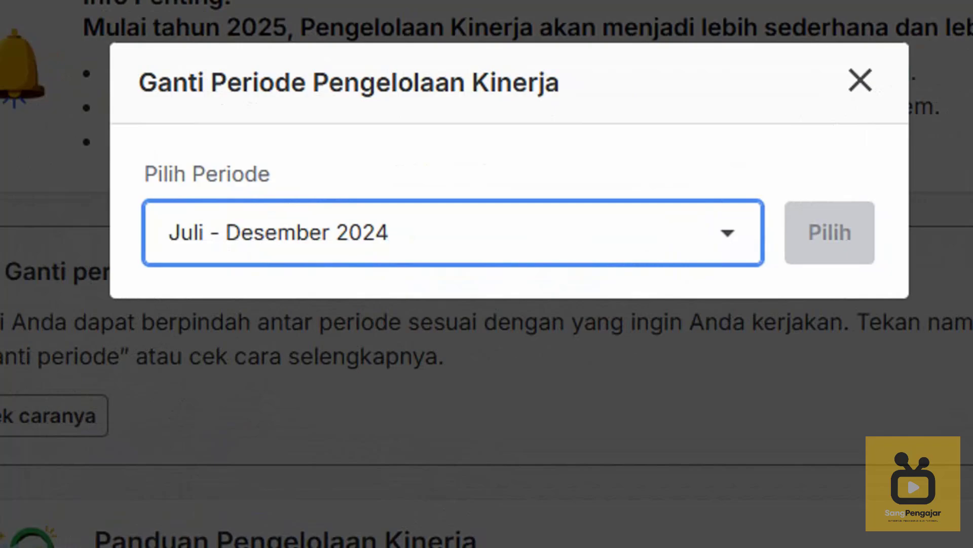
{"action": "left_click", "coordinate": [727, 232]}
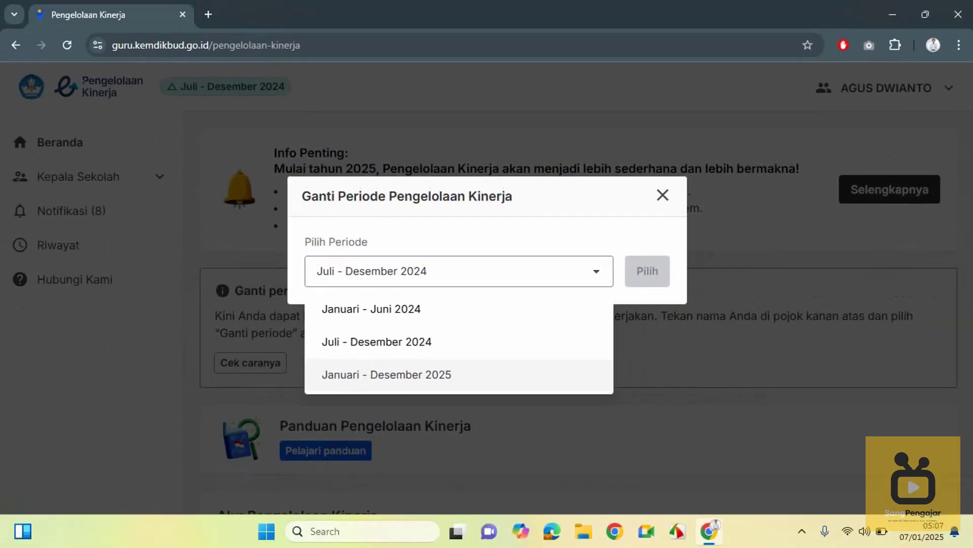
{"action": "left_click", "coordinate": [453, 408]}
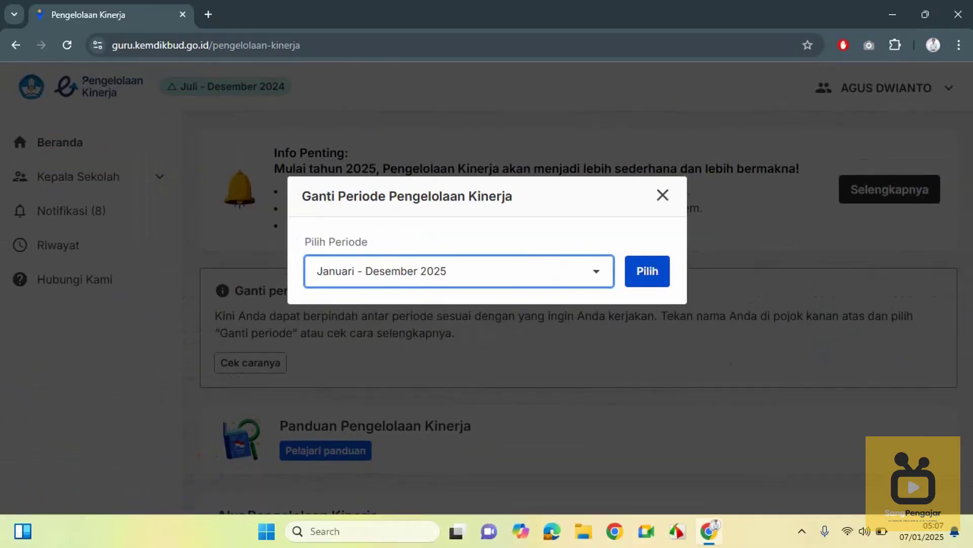
{"action": "left_click", "coordinate": [647, 270]}
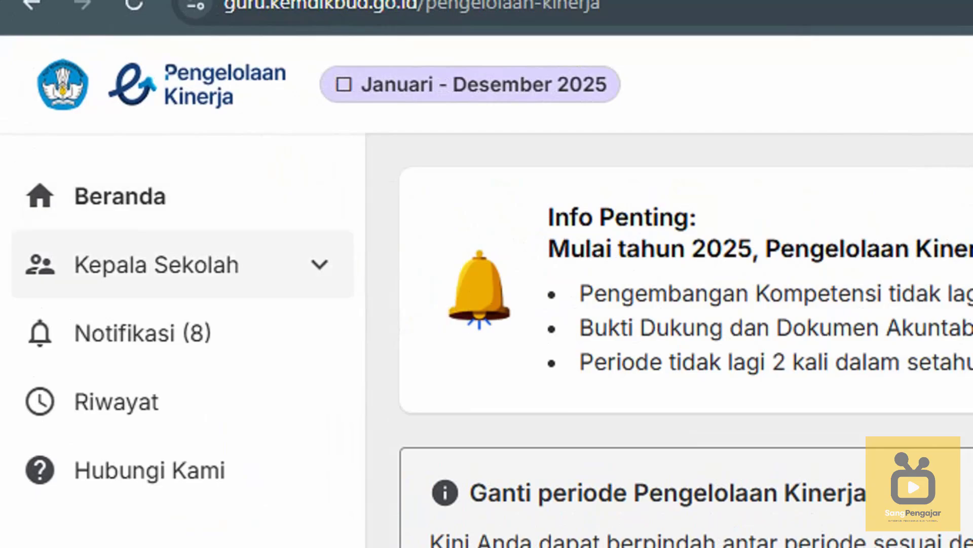
Open the Kepala Sekolah performance page as an employee (Sebagai Pegawai) for SMP NEGERI 2 GIRIMARTO.
{"action": "left_click", "coordinate": [325, 265]}
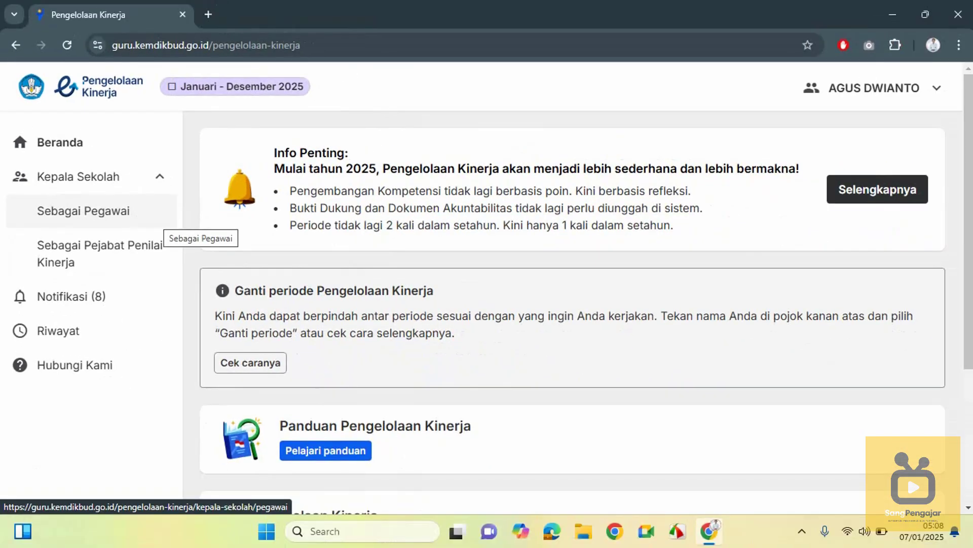
{"action": "left_click", "coordinate": [162, 222]}
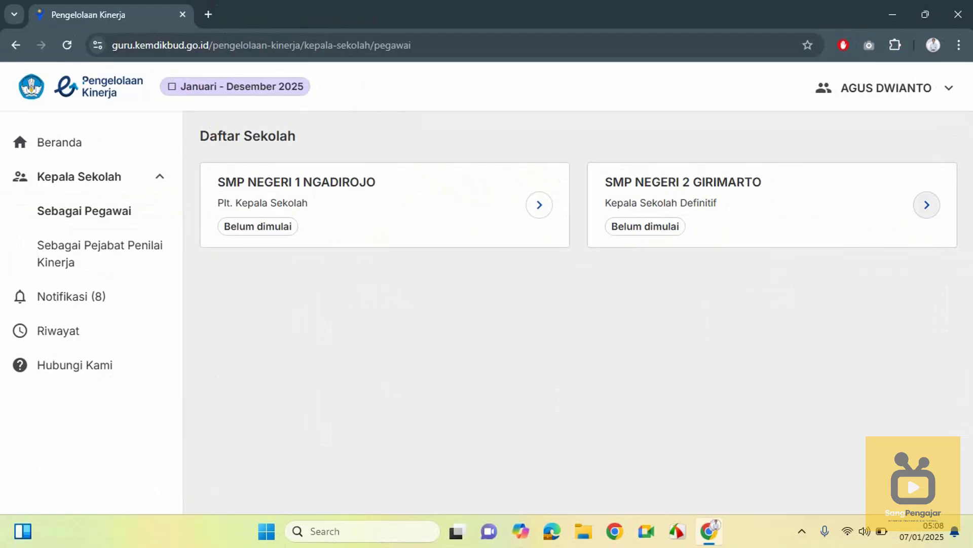
{"action": "left_click", "coordinate": [927, 204]}
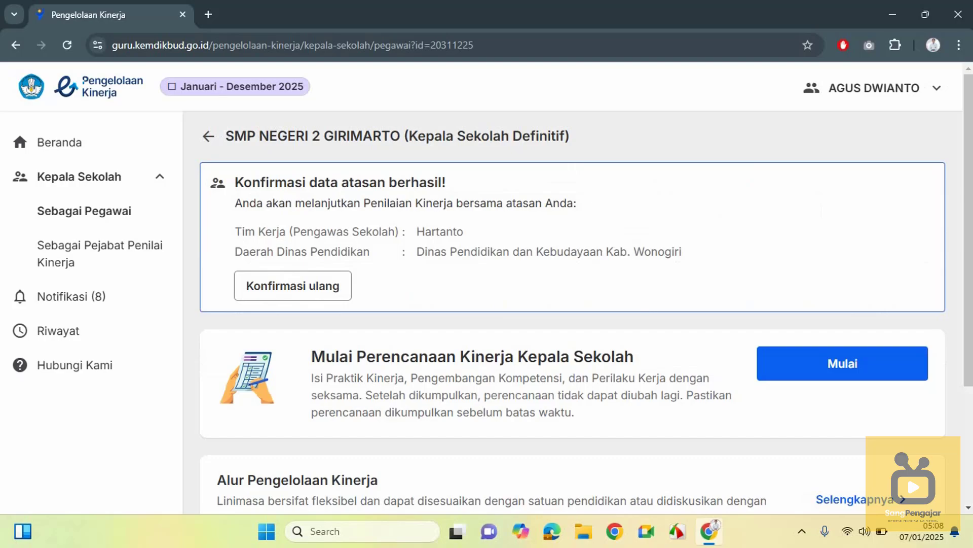
Request reconfirmation of the supervisor data with the consent sentence "Saya setuju untuk konfirmasi ulang data atasan." and continue.
{"action": "left_click", "coordinate": [293, 286]}
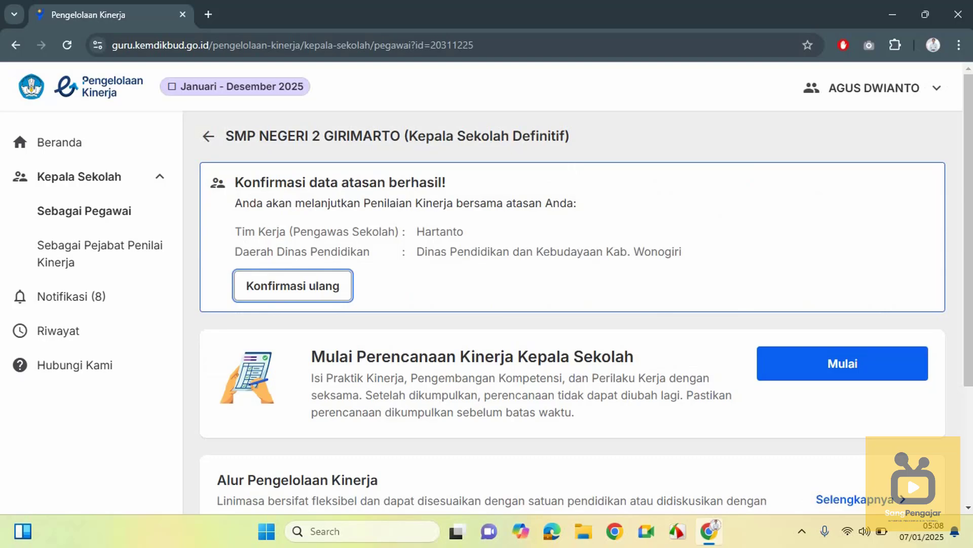
{"action": "left_click", "coordinate": [293, 286]}
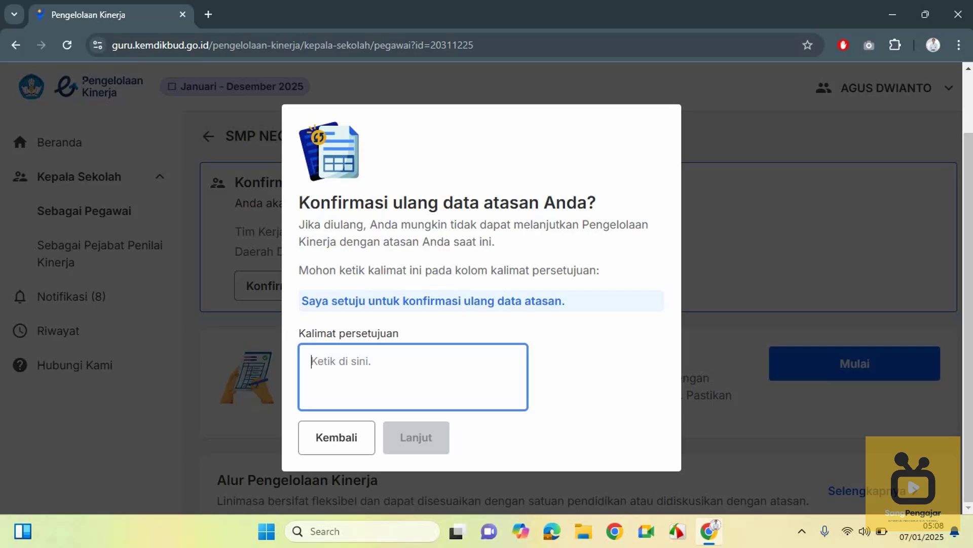
{"action": "type", "text": "Sa"}
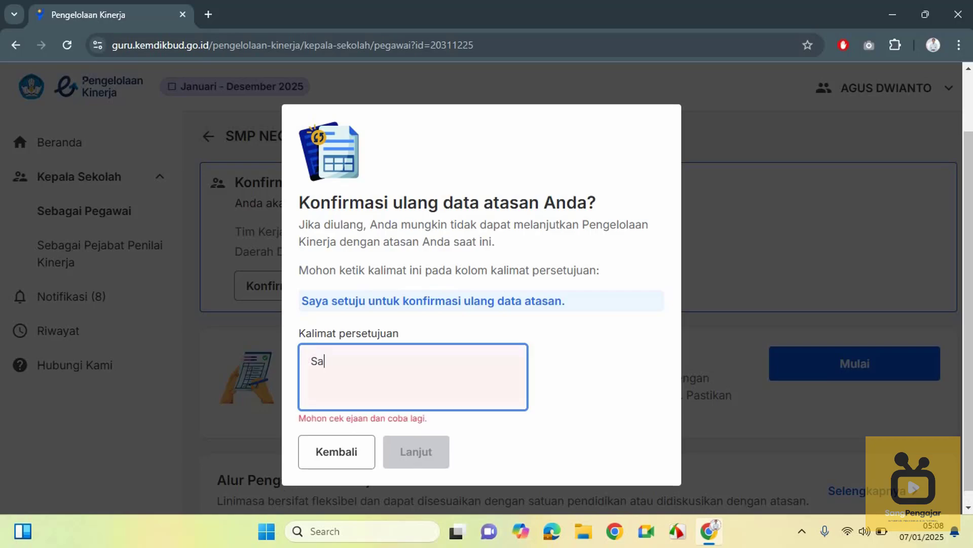
{"action": "type", "text": "ya setuju untuk kon"}
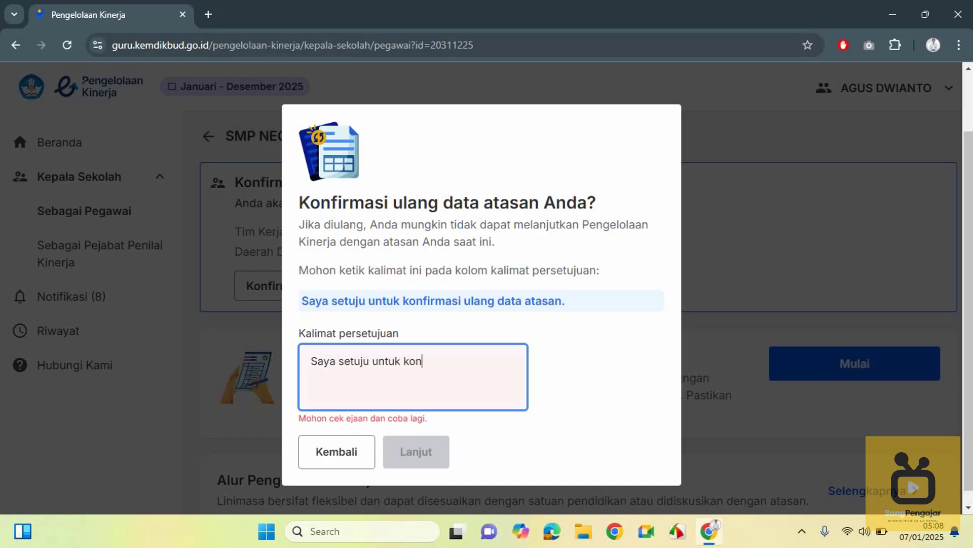
{"action": "type", "text": "firmaso ulang data"}
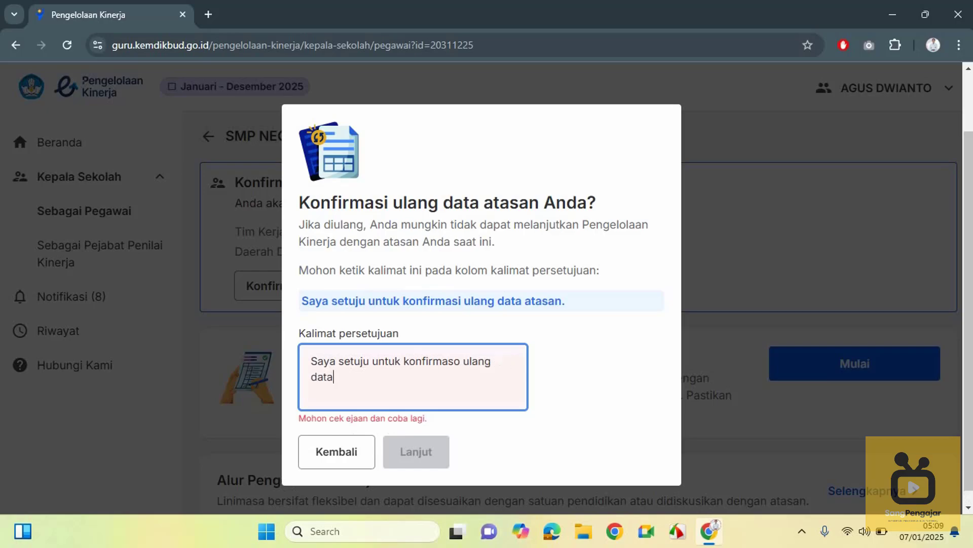
{"action": "type", "text": " atasan."}
{"action": "left_click", "coordinate": [461, 363]}
{"action": "key", "text": "BackSpace"}
{"action": "type", "text": "i"}
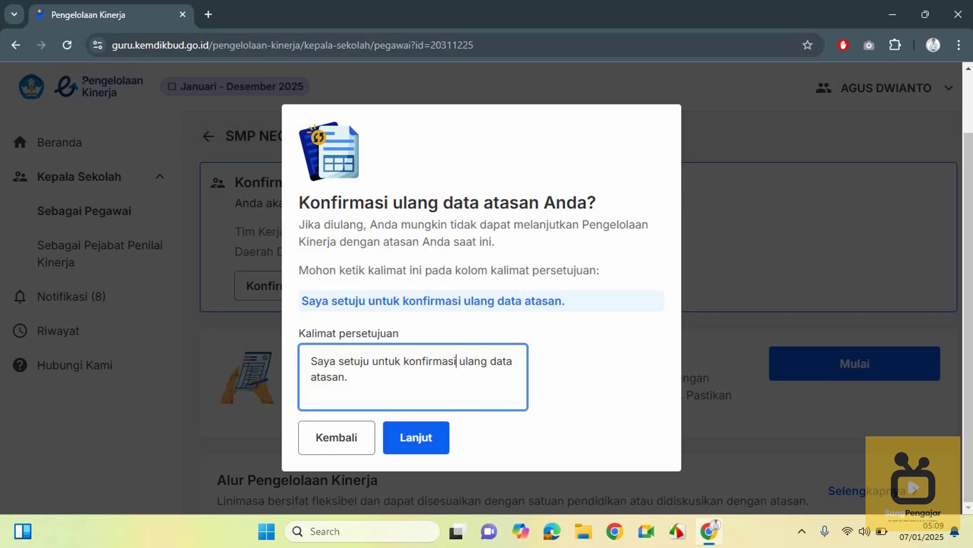
{"action": "left_click", "coordinate": [416, 437]}
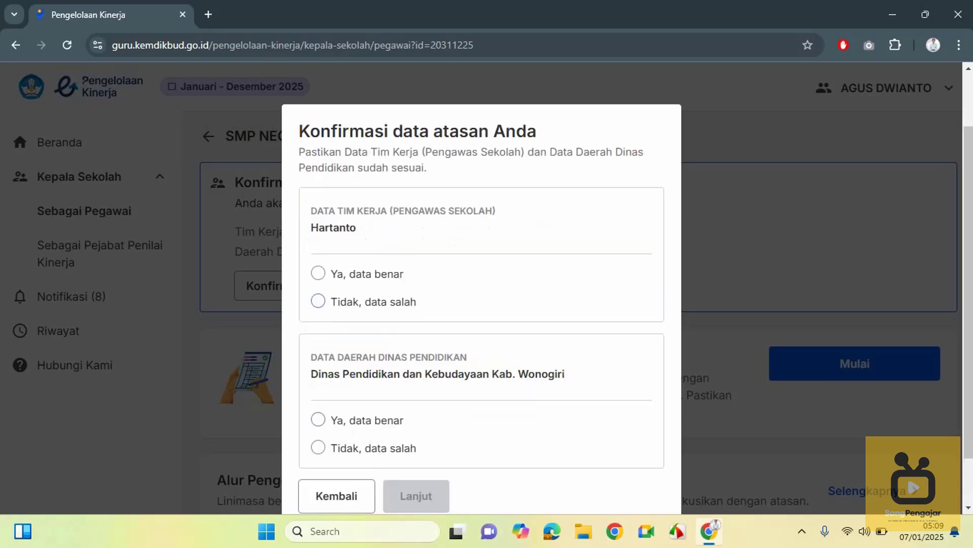
Mark the Tim Kerja and Dinas Pendidikan data as "Ya, data benar" and confirm with "Saya setuju untuk lanjut dengan data ini.".
{"action": "left_click", "coordinate": [318, 273]}
{"action": "left_click", "coordinate": [318, 420]}
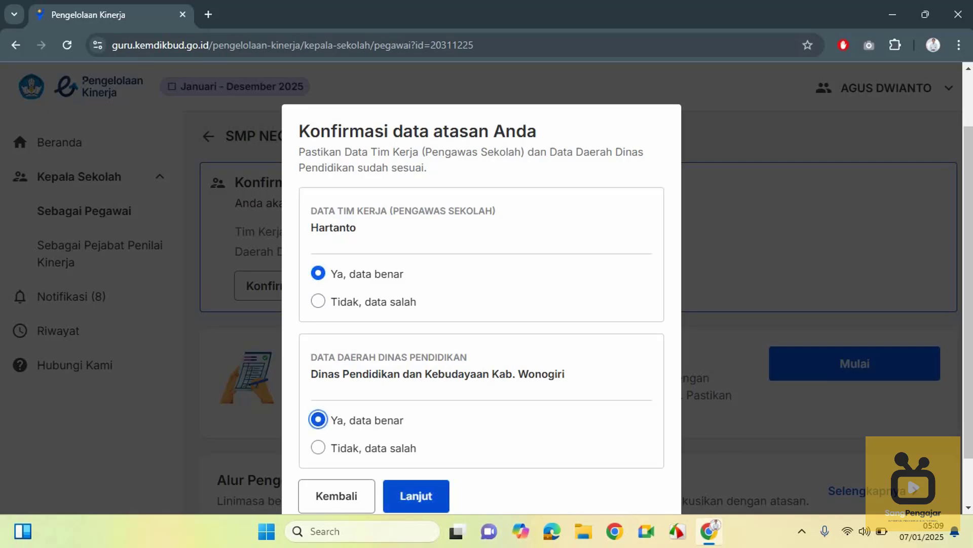
{"action": "left_click", "coordinate": [416, 495]}
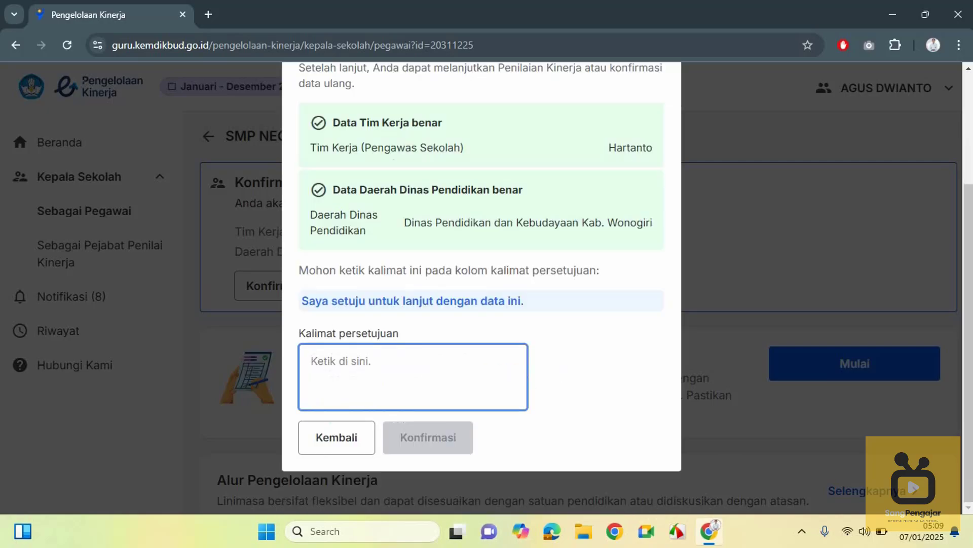
{"action": "type", "text": "Saya "}
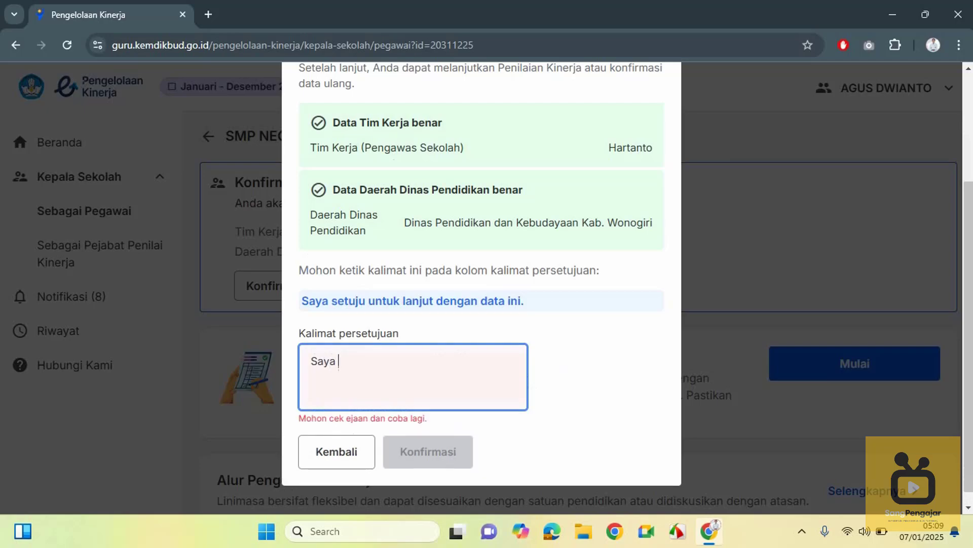
{"action": "type", "text": "setuju untuk lanjut dengan "}
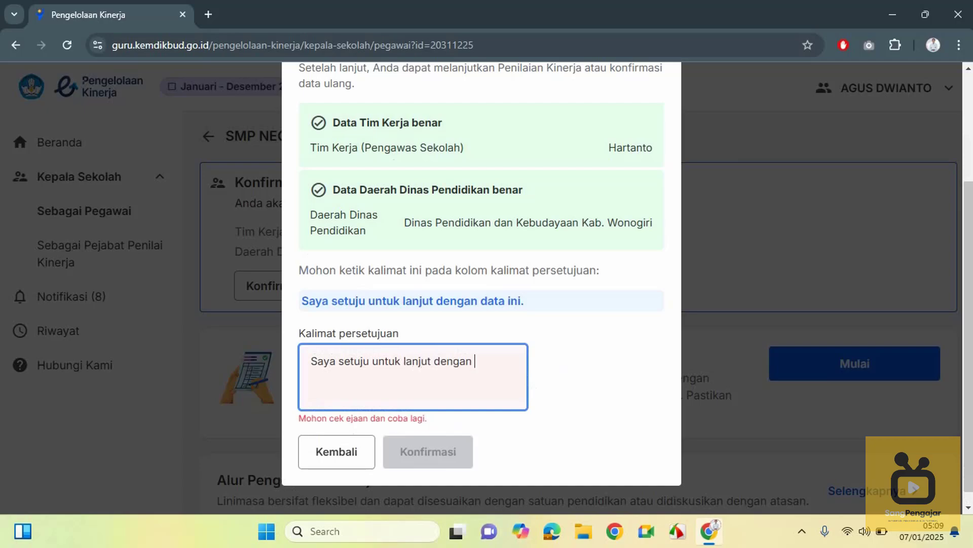
{"action": "type", "text": "data ini."}
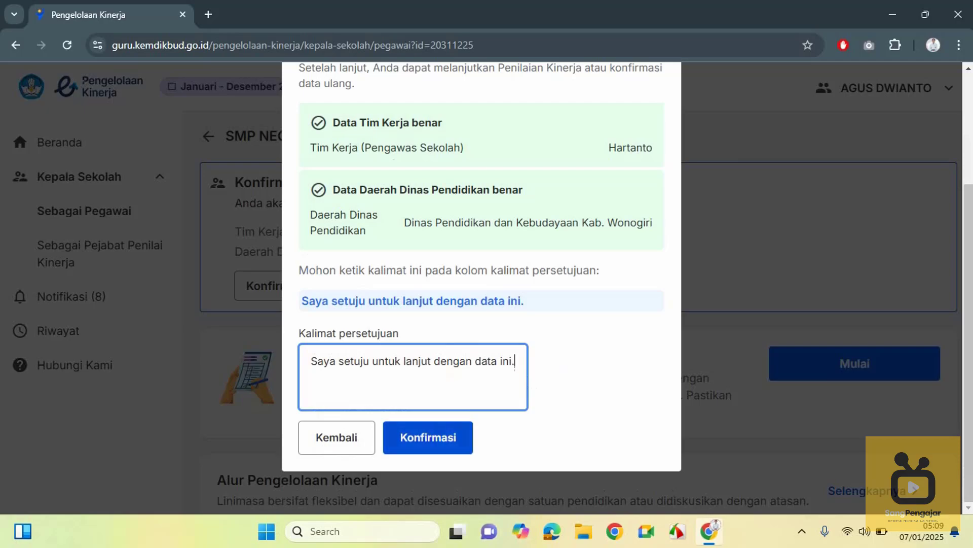
{"action": "left_click", "coordinate": [428, 437]}
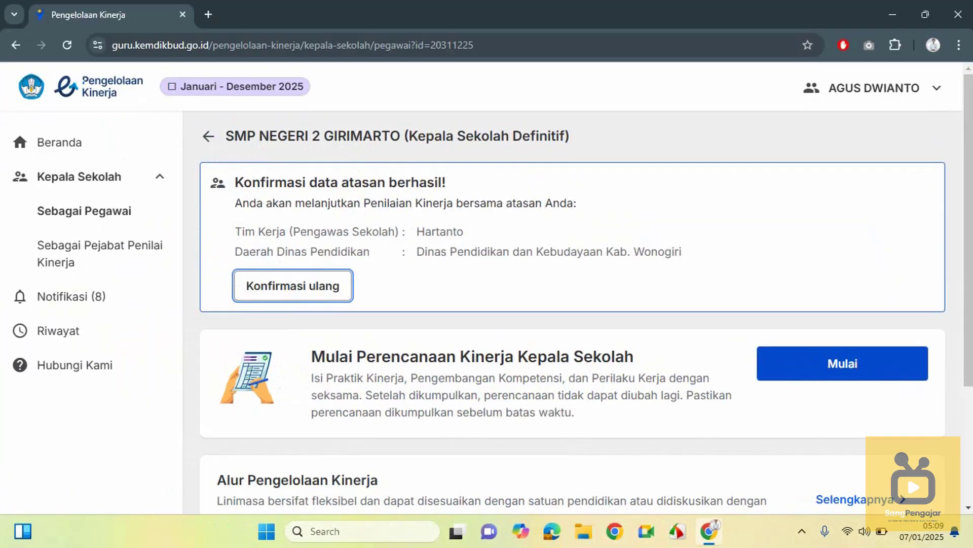
Start the Perencanaan Kinerja Kepala Sekolah and confirm that the personal data is correct.
{"action": "left_click", "coordinate": [843, 363]}
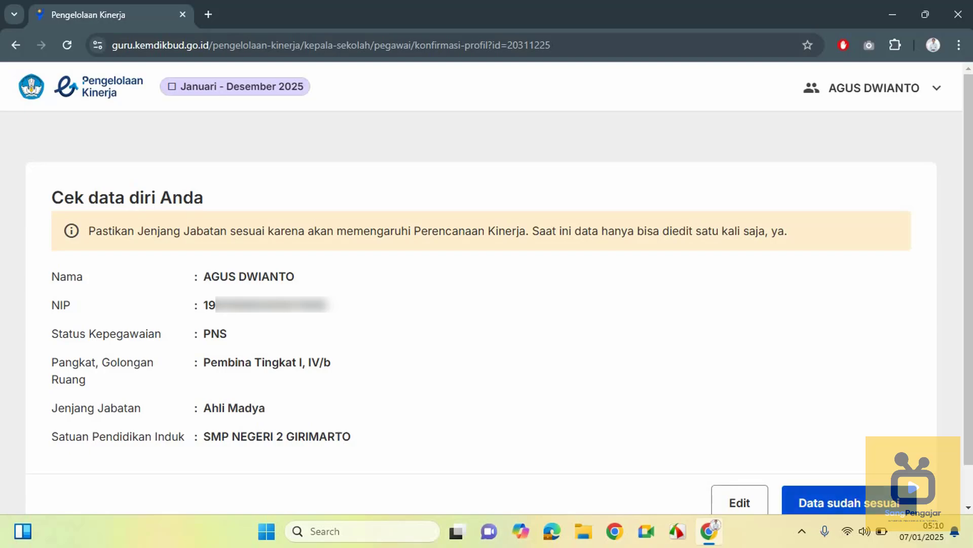
{"action": "left_click", "coordinate": [849, 502]}
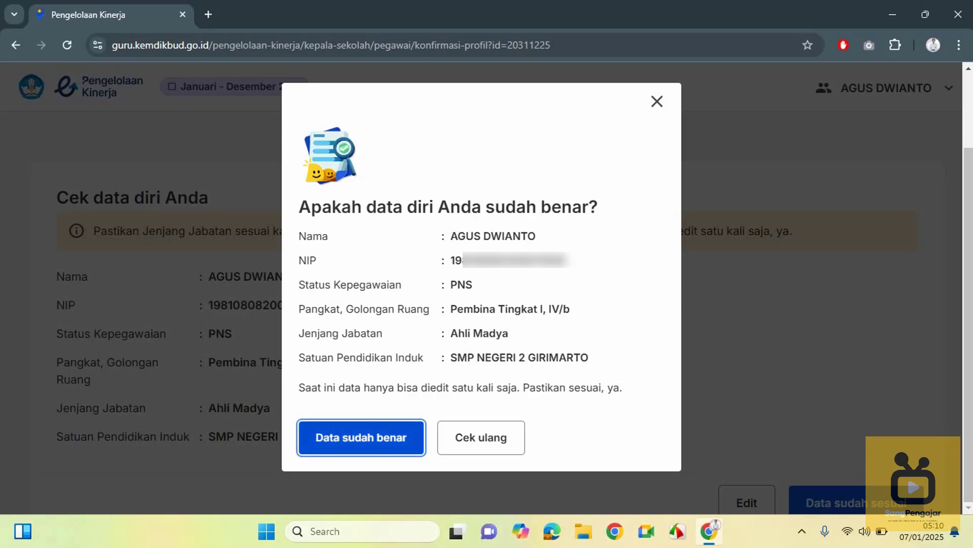
{"action": "left_click", "coordinate": [361, 438]}
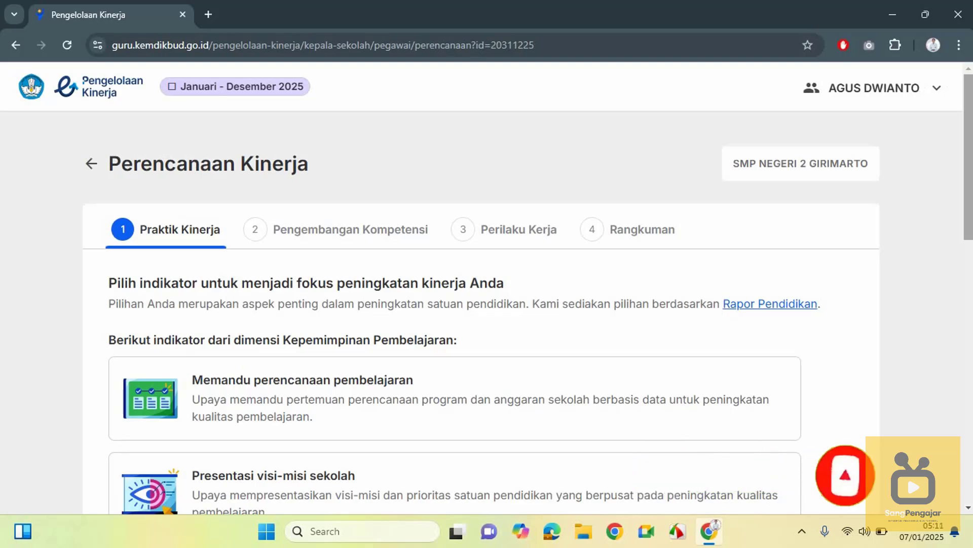
Review the Kepemimpinan Pembelajaran indicators offered under Praktik Kinerja, from the first through the last option.
{"action": "scroll", "coordinate": [487, 294], "scroll_direction": "down", "scroll_amount": 1}
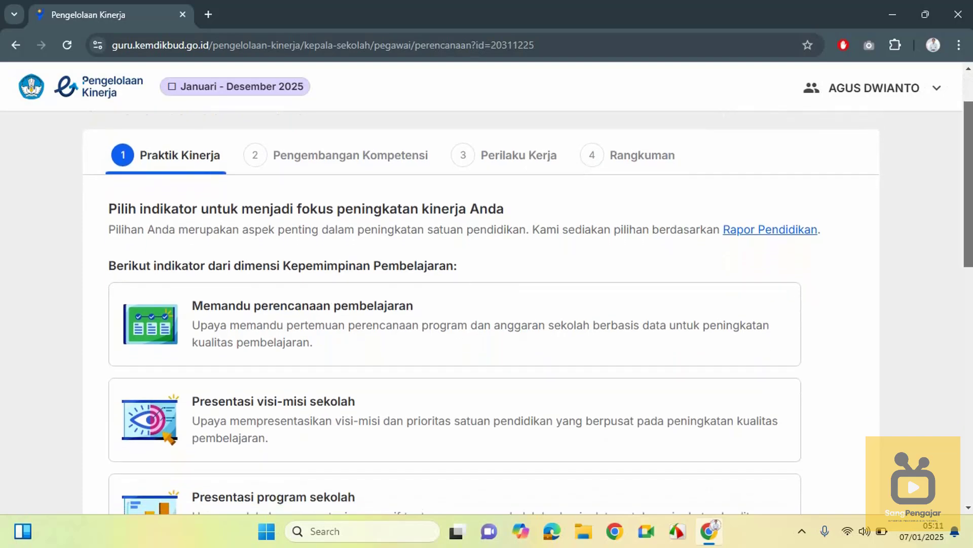
{"action": "scroll", "coordinate": [487, 304], "scroll_direction": "down", "scroll_amount": 1}
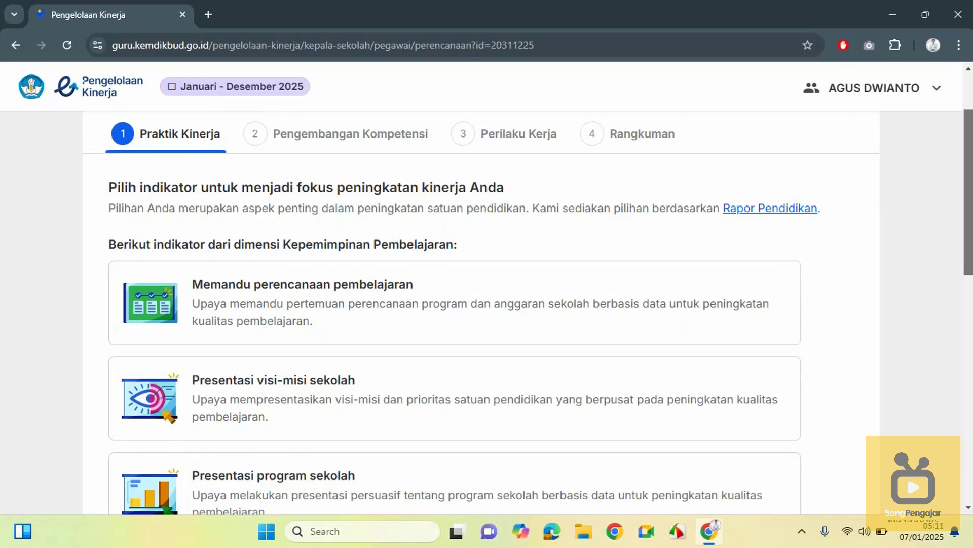
{"action": "scroll", "coordinate": [487, 304], "scroll_direction": "down", "scroll_amount": 1}
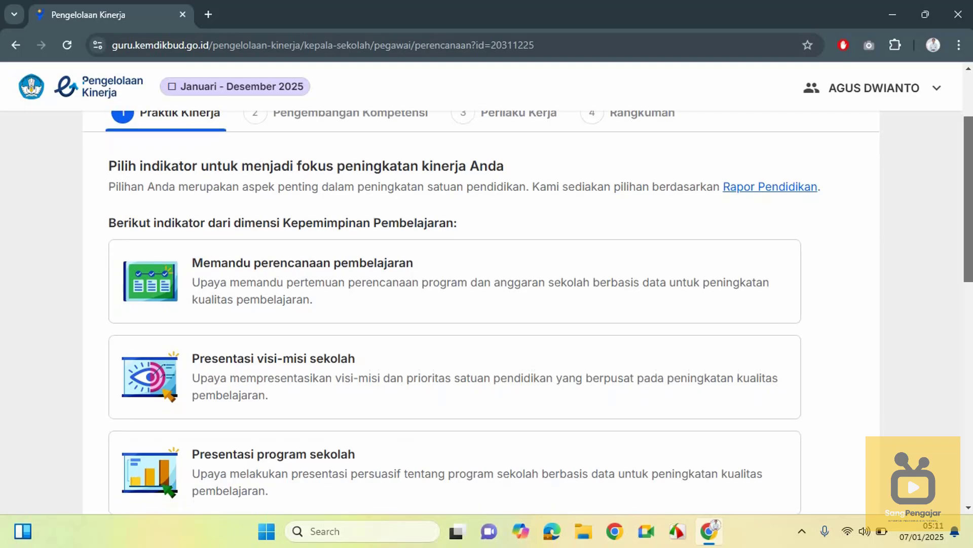
{"action": "scroll", "coordinate": [486, 304], "scroll_direction": "down", "scroll_amount": 1}
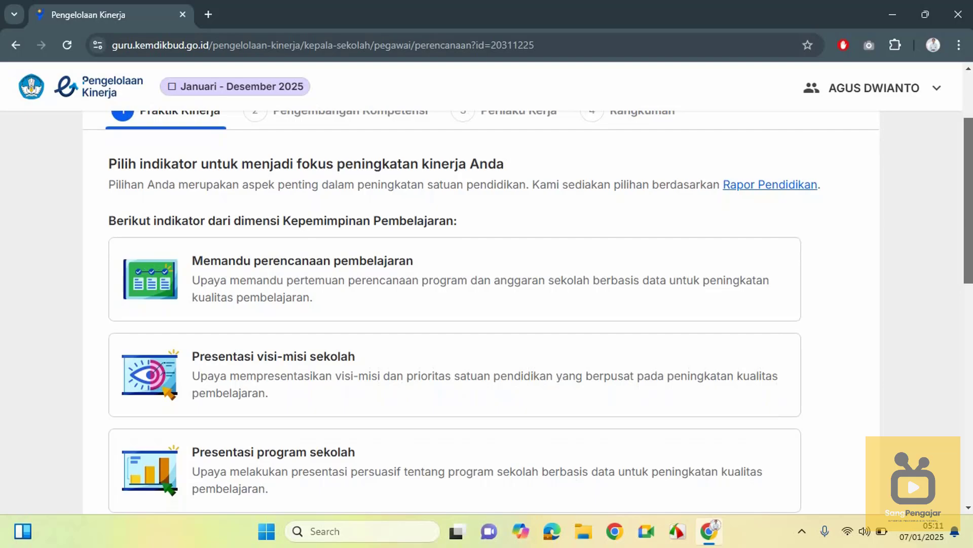
{"action": "scroll", "coordinate": [487, 304], "scroll_direction": "down", "scroll_amount": 1}
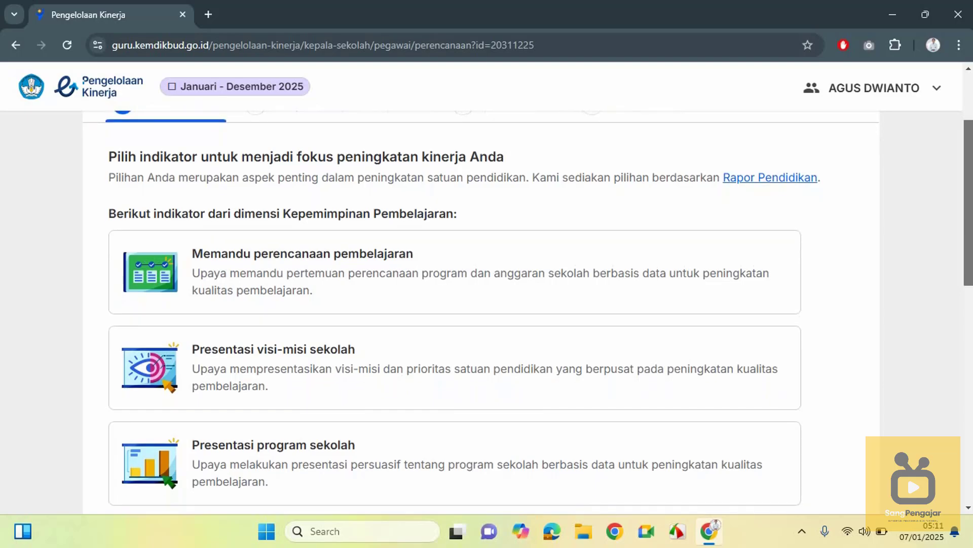
{"action": "scroll", "coordinate": [487, 304], "scroll_direction": "down", "scroll_amount": 1}
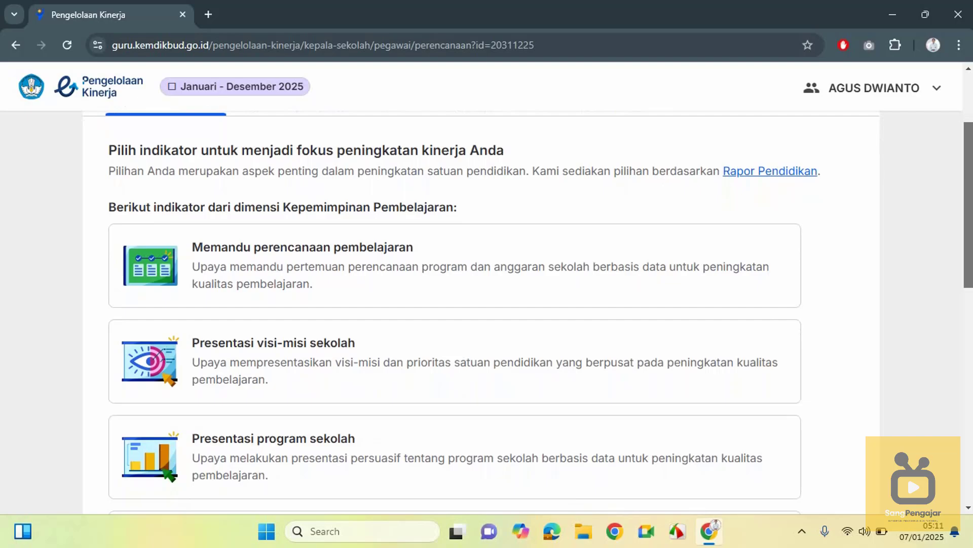
{"action": "scroll", "coordinate": [487, 304], "scroll_direction": "down", "scroll_amount": 1}
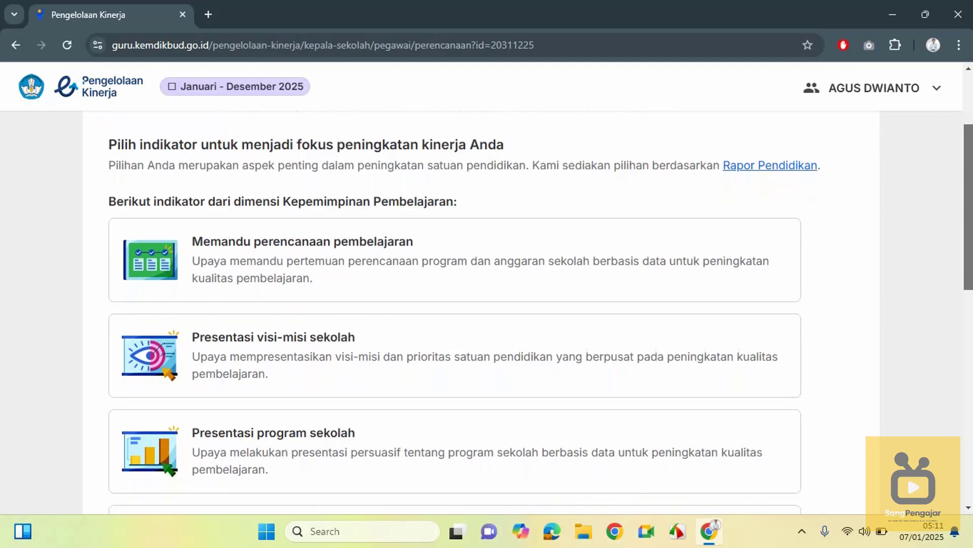
{"action": "scroll", "coordinate": [486, 304], "scroll_direction": "down", "scroll_amount": 1}
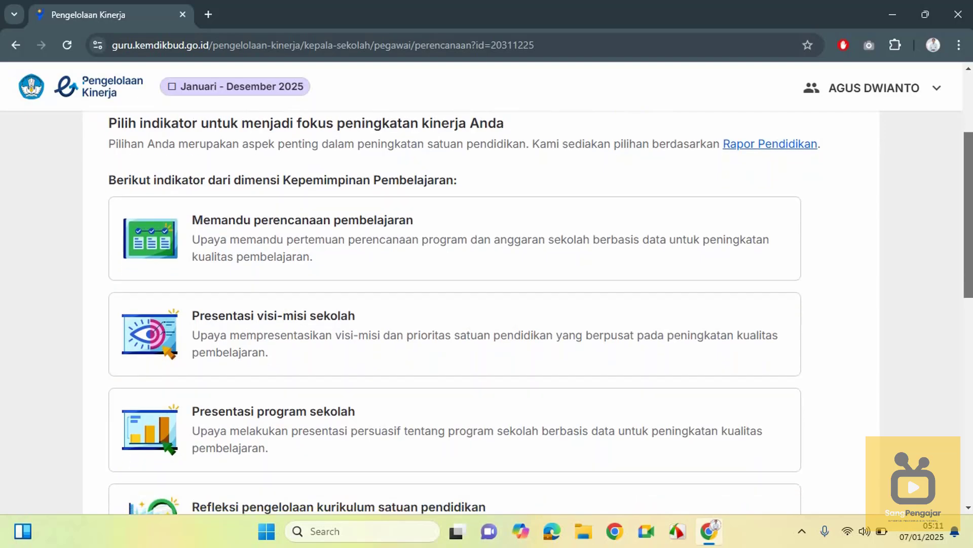
{"action": "scroll", "coordinate": [487, 304], "scroll_direction": "down", "scroll_amount": 1}
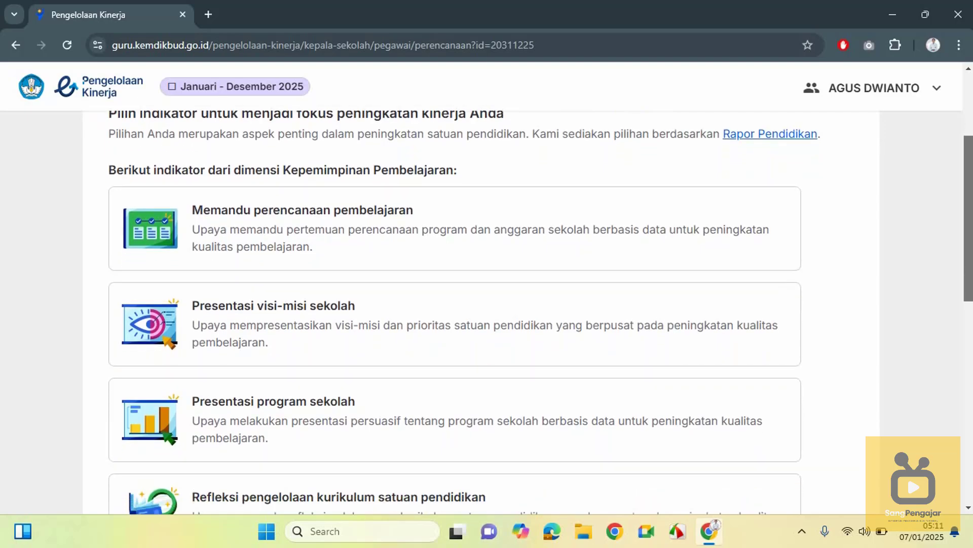
{"action": "scroll", "coordinate": [487, 304], "scroll_direction": "down", "scroll_amount": 3}
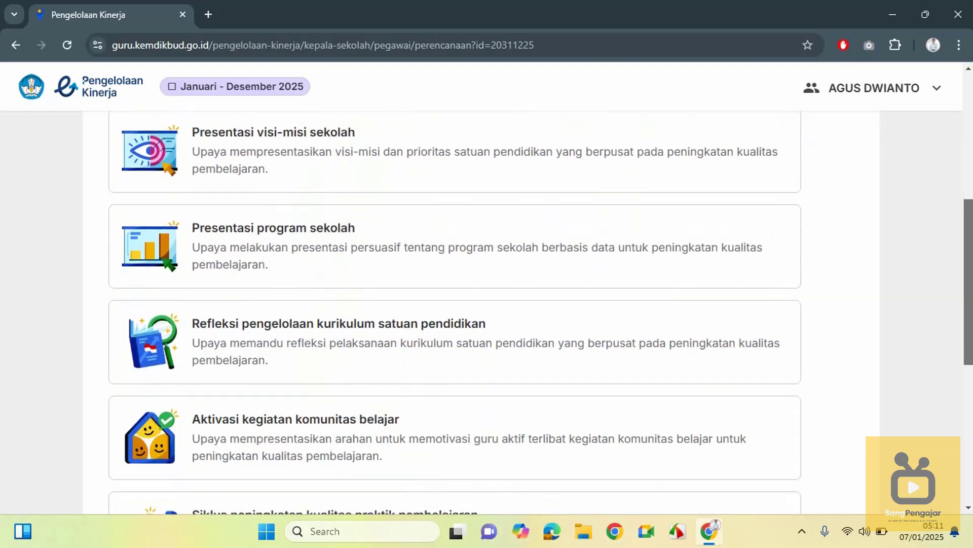
{"action": "scroll", "coordinate": [487, 305], "scroll_direction": "down", "scroll_amount": 2}
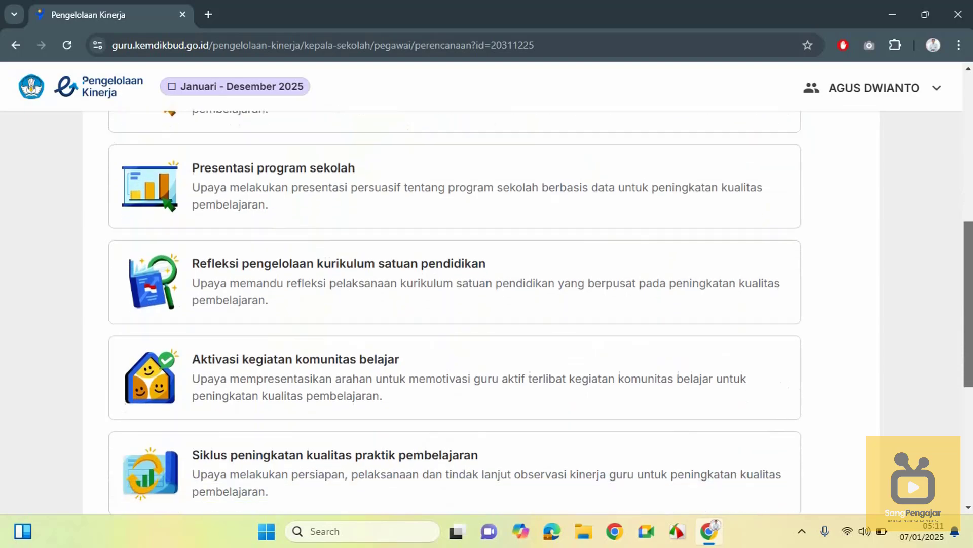
{"action": "scroll", "coordinate": [487, 304], "scroll_direction": "down", "scroll_amount": 5}
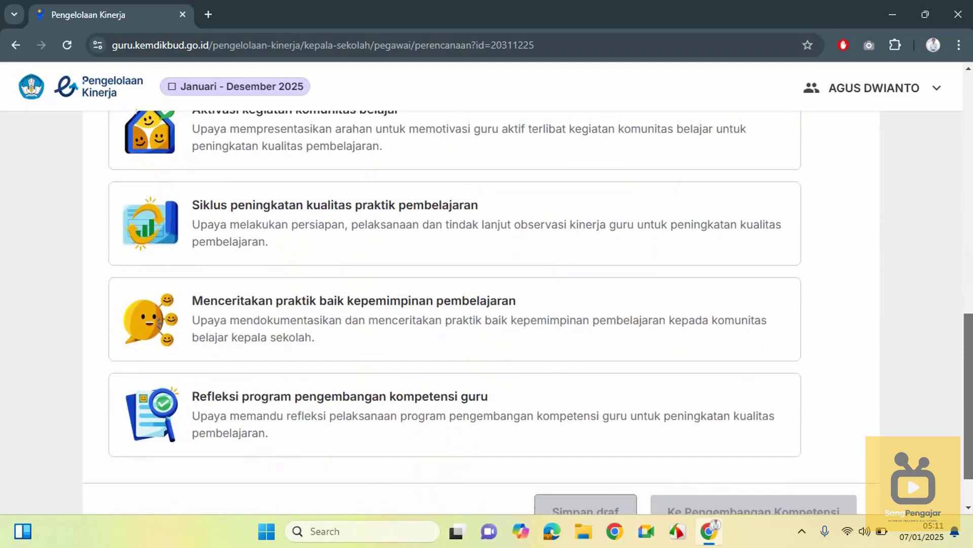
{"action": "scroll", "coordinate": [487, 304], "scroll_direction": "down", "scroll_amount": 1}
{"action": "scroll", "coordinate": [486, 305], "scroll_direction": "up", "scroll_amount": 2}
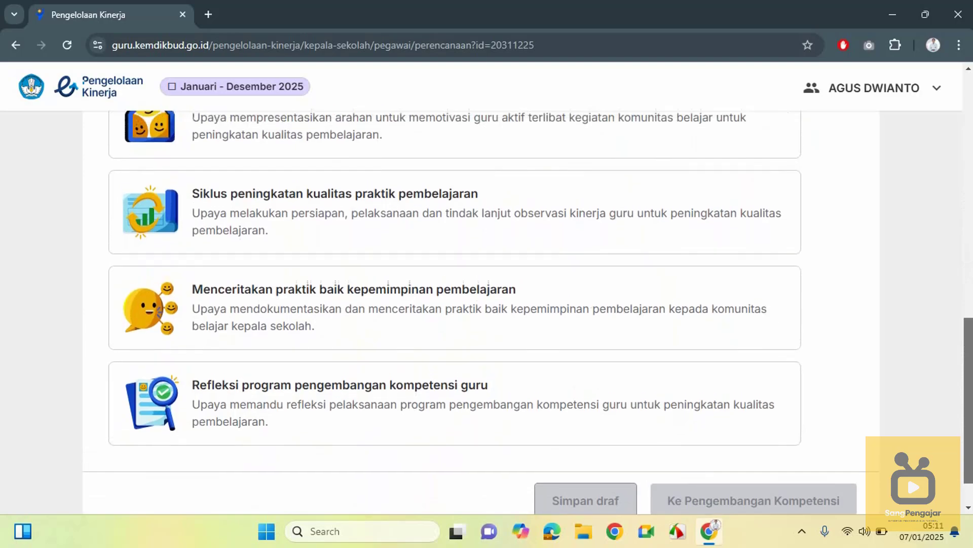
{"action": "scroll", "coordinate": [487, 304], "scroll_direction": "up", "scroll_amount": 1}
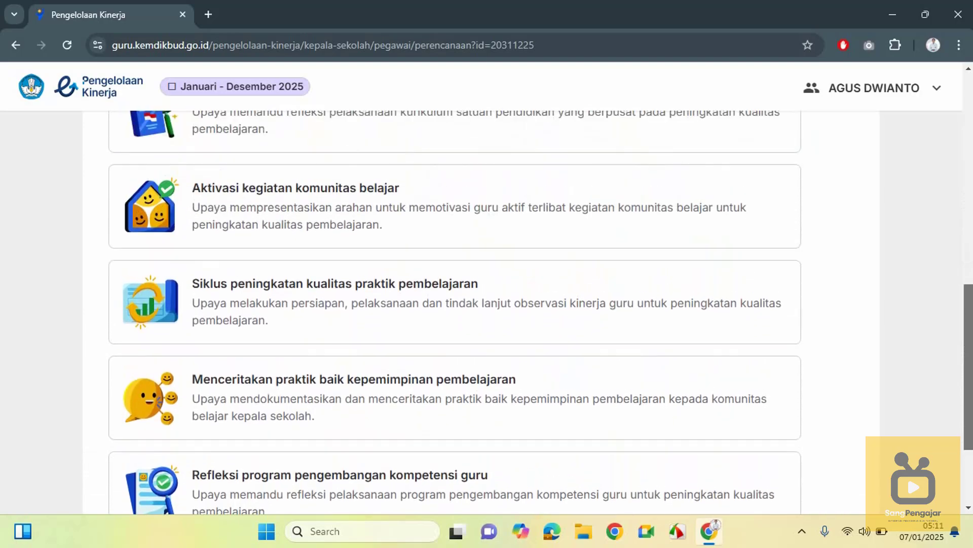
Select "Refleksi pengelolaan kurikulum satuan pendidikan" as the Praktik Kinerja indicator and continue to Pengembangan Kompetensi.
{"action": "scroll", "coordinate": [487, 305], "scroll_direction": "up", "scroll_amount": 3}
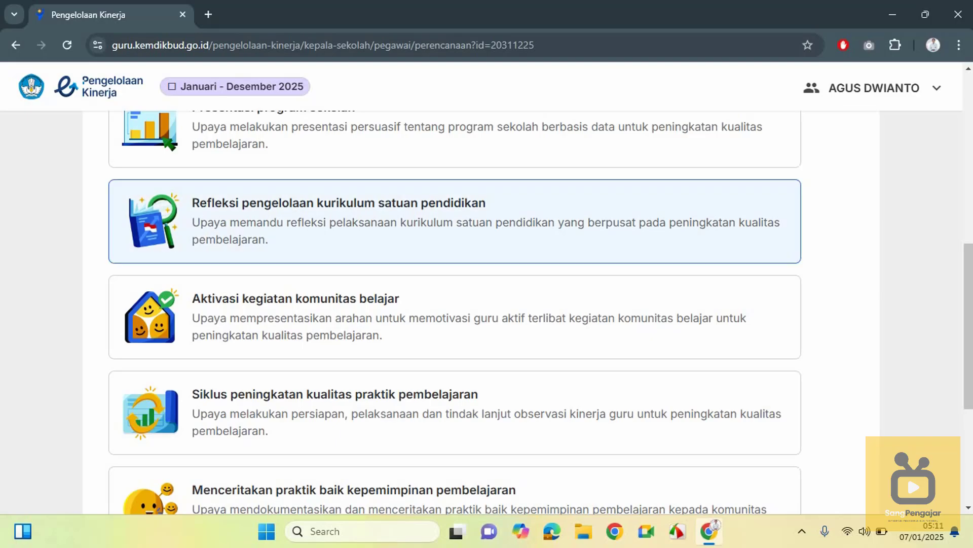
{"action": "scroll", "coordinate": [455, 304], "scroll_direction": "down", "scroll_amount": 1}
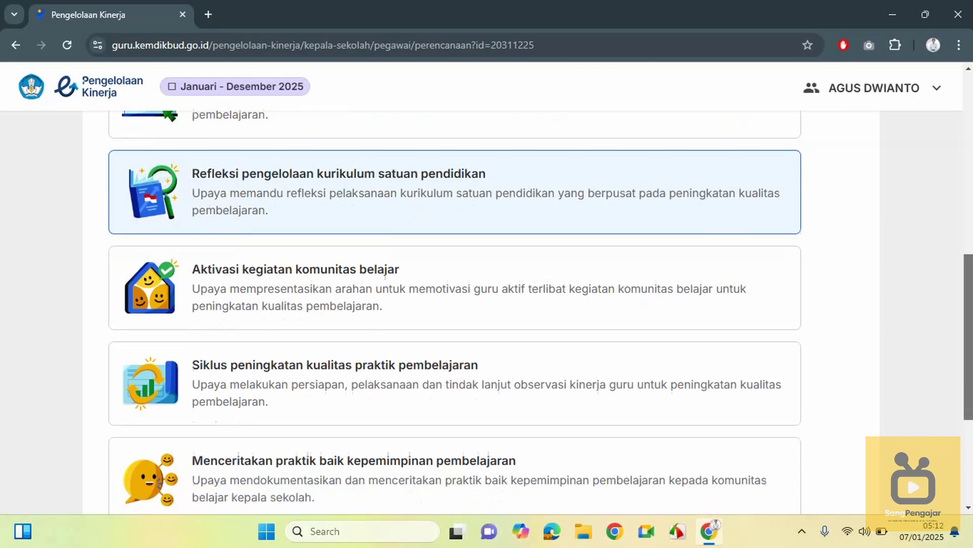
{"action": "scroll", "coordinate": [455, 304], "scroll_direction": "down", "scroll_amount": 5}
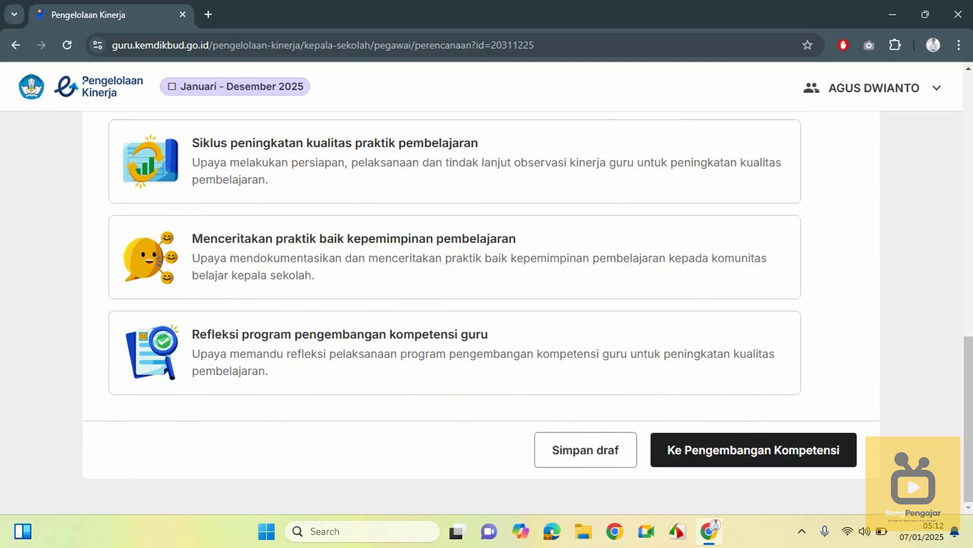
{"action": "left_click", "coordinate": [753, 449]}
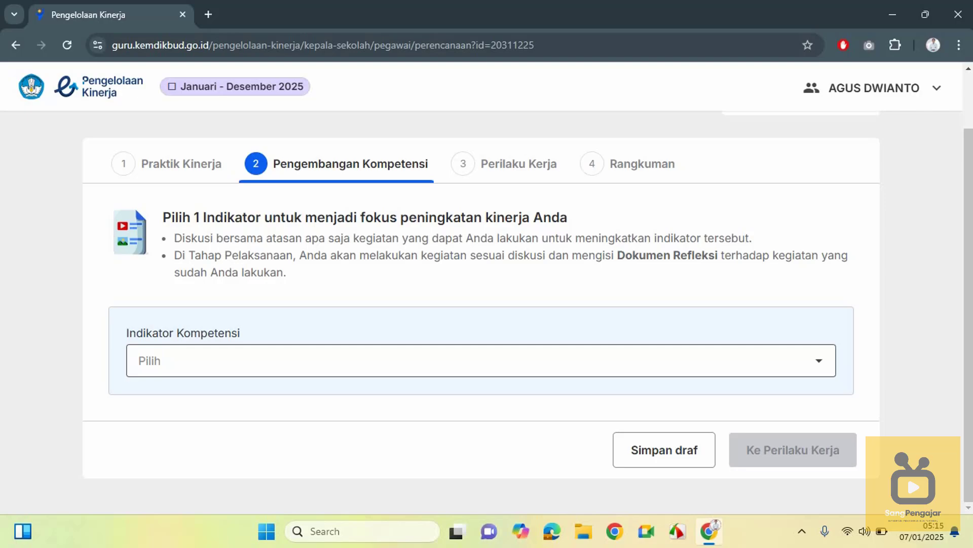
Set Indikator Kompetensi to the activity based on "Pengembangan diri melalui kebiasaan refleksi" and continue to Perilaku Kerja.
{"action": "left_click", "coordinate": [481, 361]}
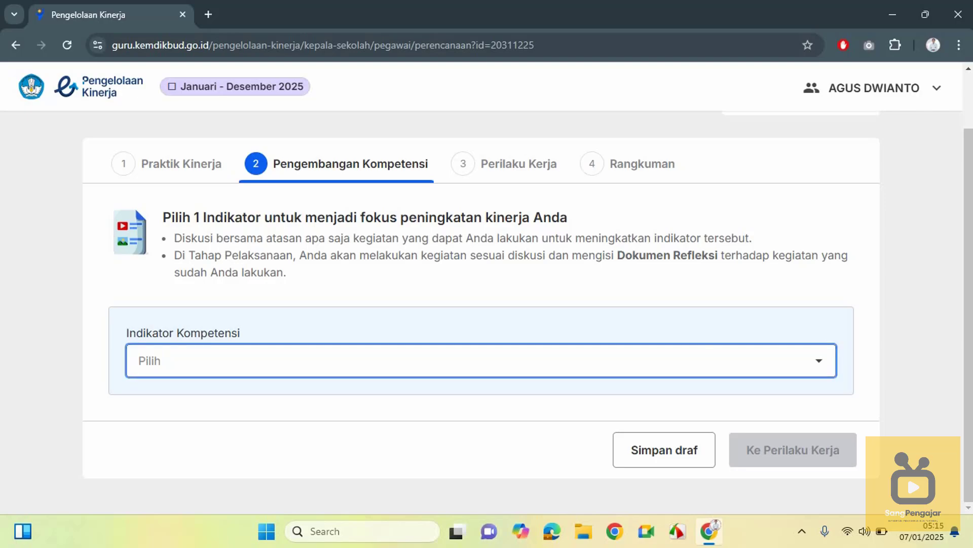
{"action": "left_click", "coordinate": [481, 361]}
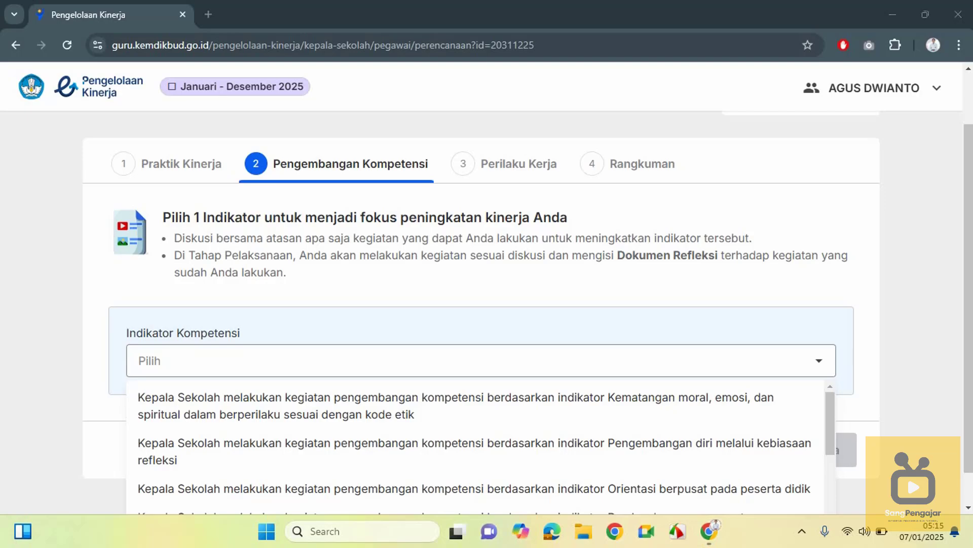
{"action": "scroll", "coordinate": [475, 447], "scroll_direction": "down", "scroll_amount": 1}
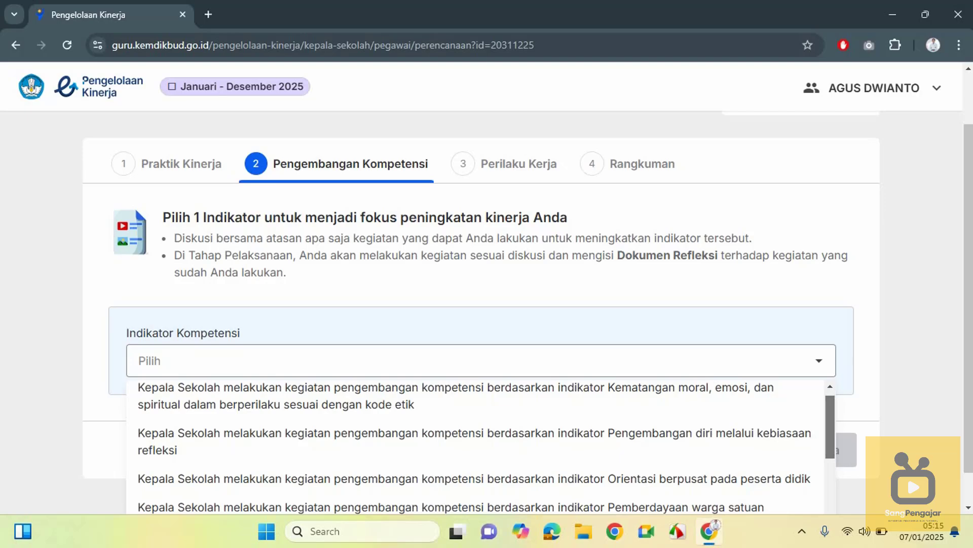
{"action": "scroll", "coordinate": [475, 447], "scroll_direction": "down", "scroll_amount": 1}
{"action": "scroll", "coordinate": [475, 447], "scroll_direction": "down", "scroll_amount": 1}
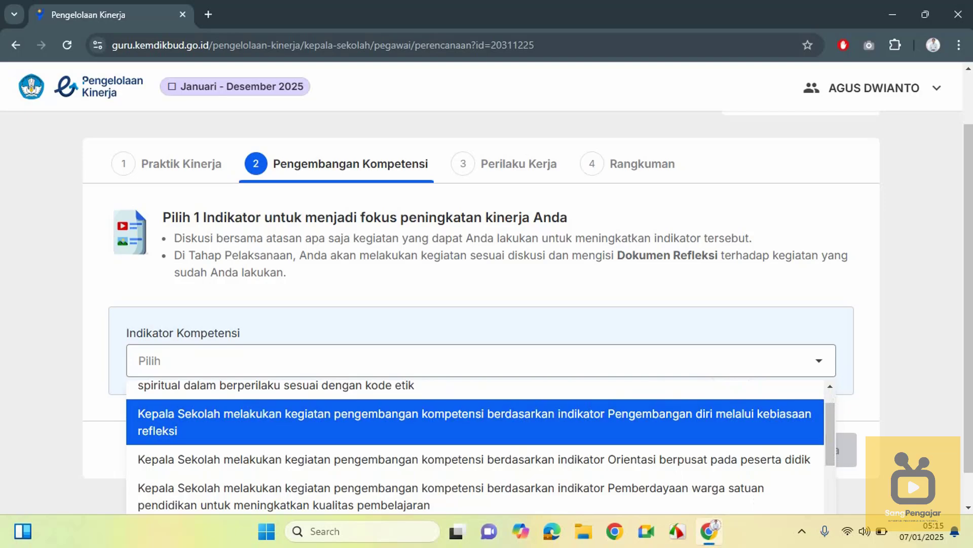
{"action": "key", "text": "Return"}
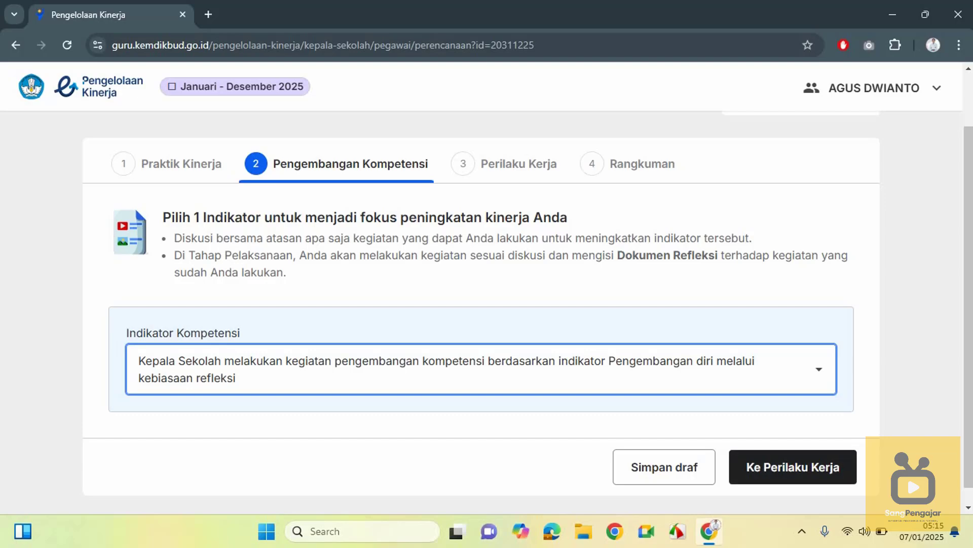
{"action": "left_click", "coordinate": [793, 467]}
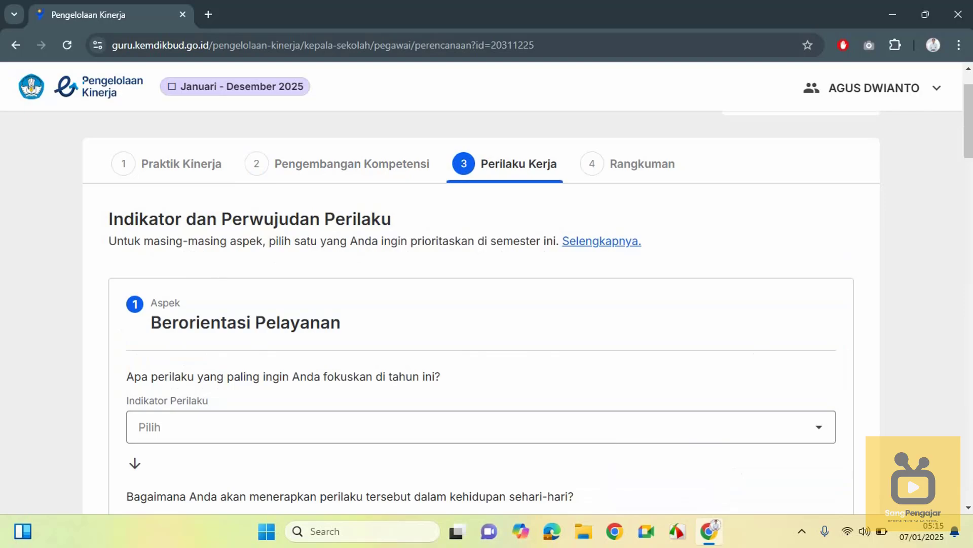
For Berorientasi Pelayanan, choose the behaviour indicator starting "Bersifat ramah kepada peserta didik, guru, tenaga kependidikan" and select a Perwujudan Perilaku.
{"action": "scroll", "coordinate": [486, 300], "scroll_direction": "down", "scroll_amount": 2}
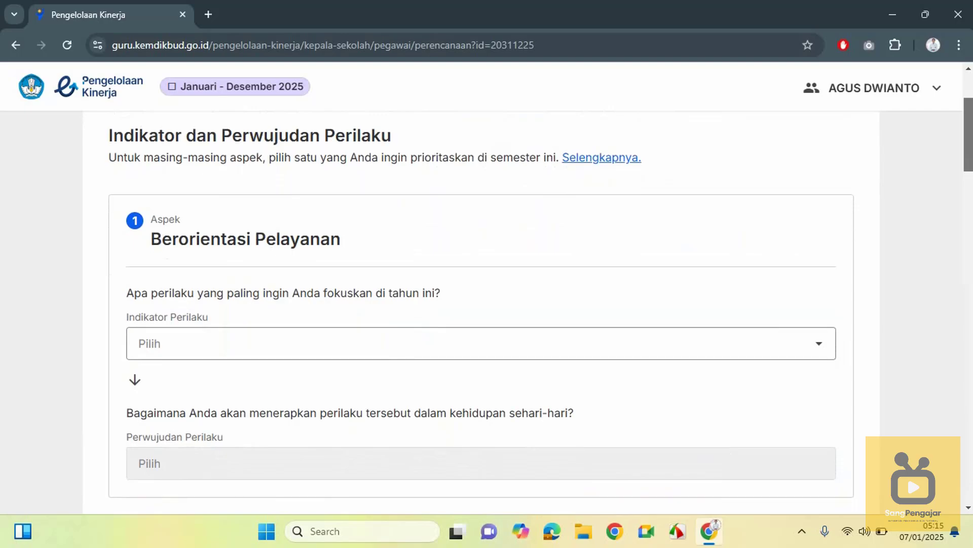
{"action": "scroll", "coordinate": [487, 305], "scroll_direction": "down", "scroll_amount": 1}
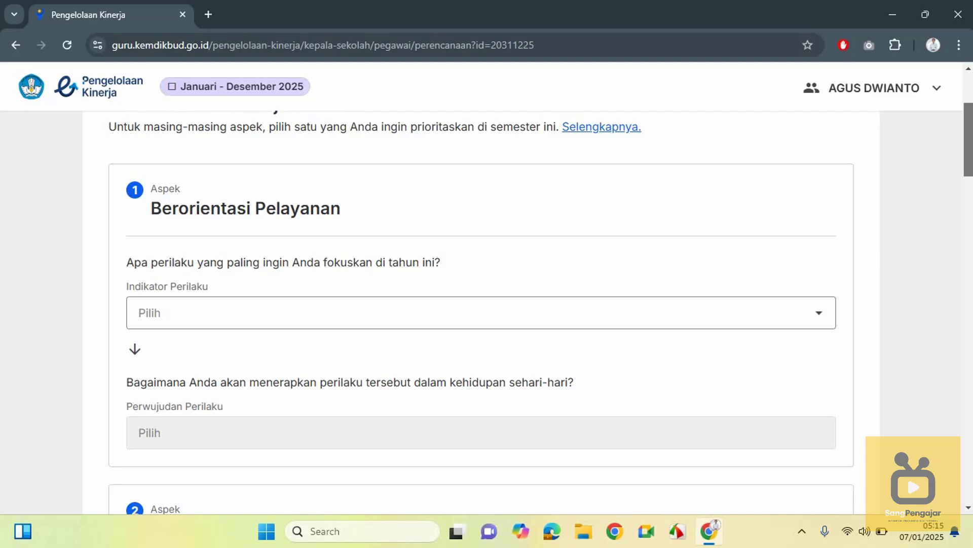
{"action": "scroll", "coordinate": [486, 304], "scroll_direction": "up", "scroll_amount": 2}
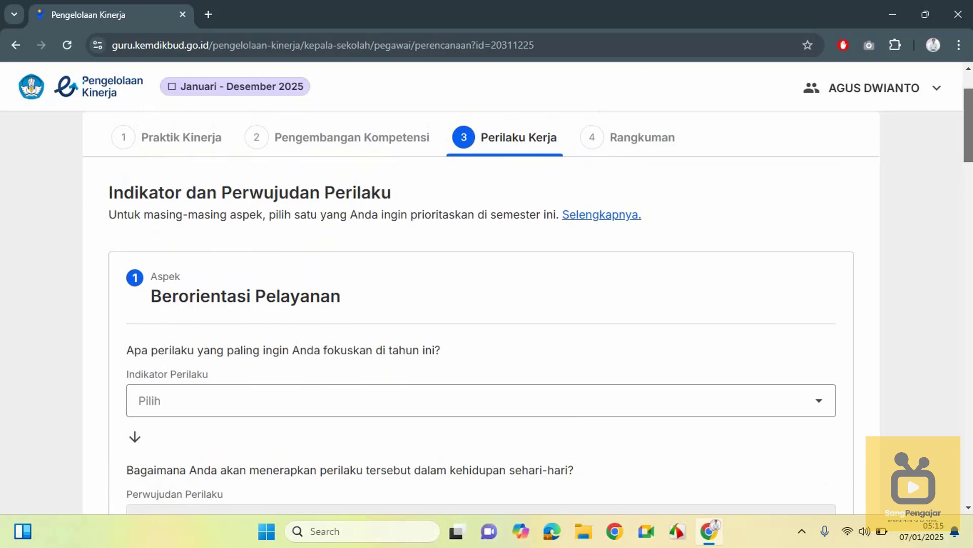
{"action": "scroll", "coordinate": [487, 304], "scroll_direction": "down", "scroll_amount": 2}
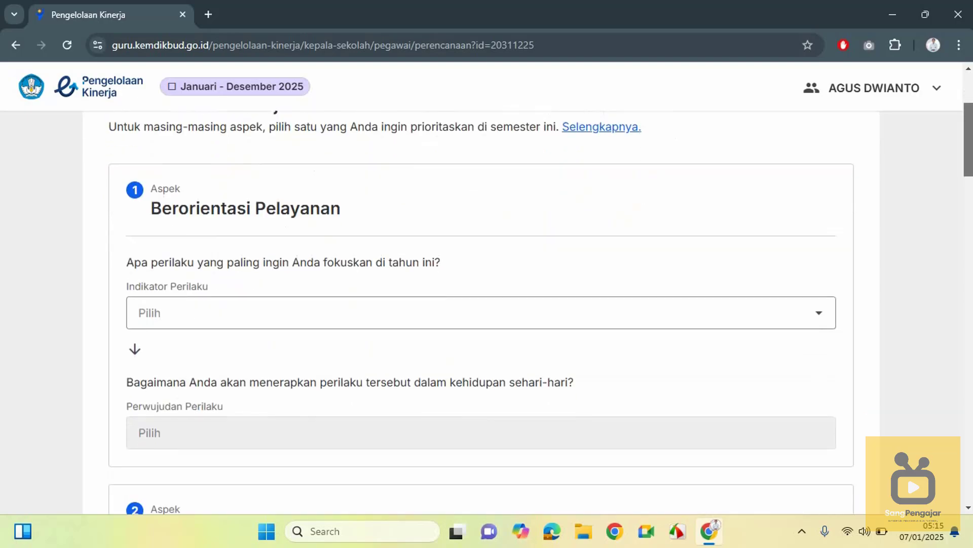
{"action": "scroll", "coordinate": [487, 305], "scroll_direction": "down", "scroll_amount": 1}
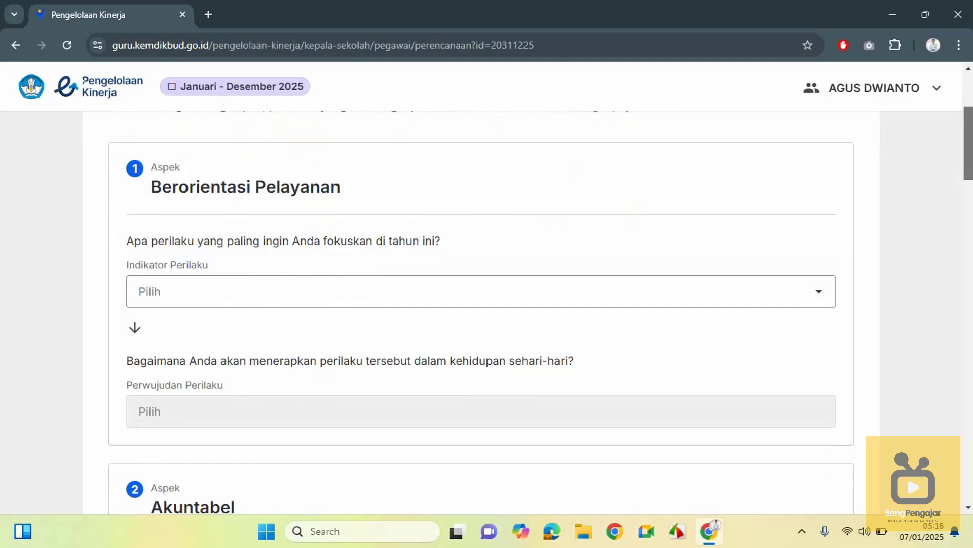
{"action": "scroll", "coordinate": [486, 305], "scroll_direction": "up", "scroll_amount": 2}
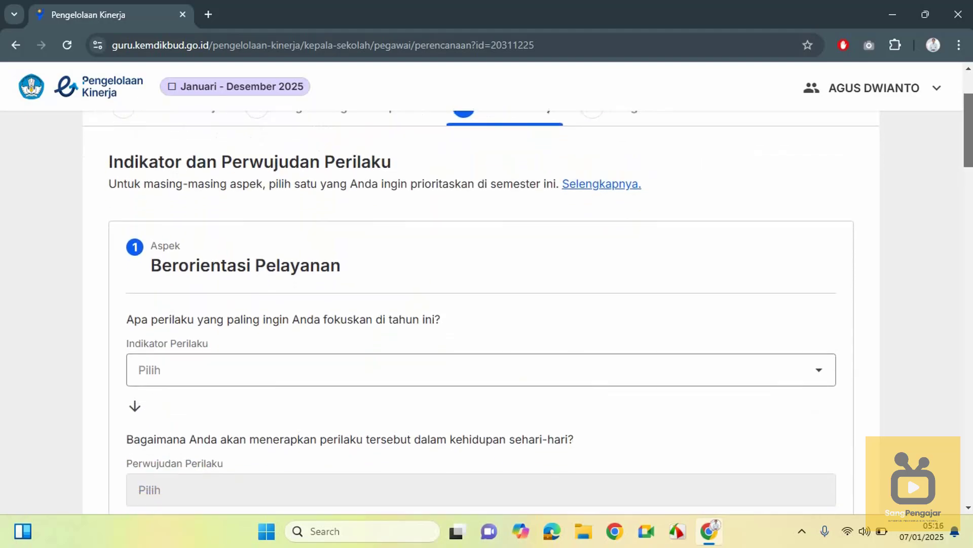
{"action": "scroll", "coordinate": [487, 305], "scroll_direction": "down", "scroll_amount": 2}
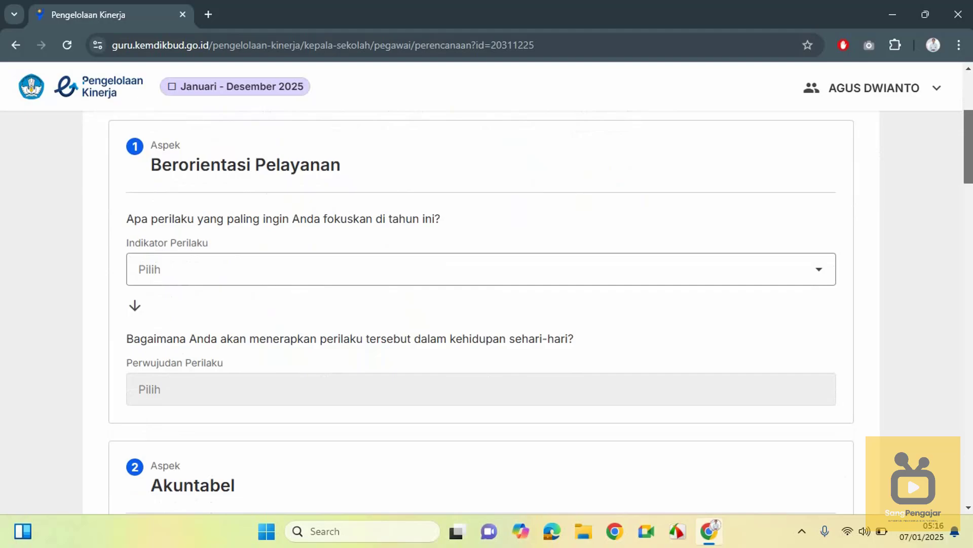
{"action": "left_click", "coordinate": [481, 269]}
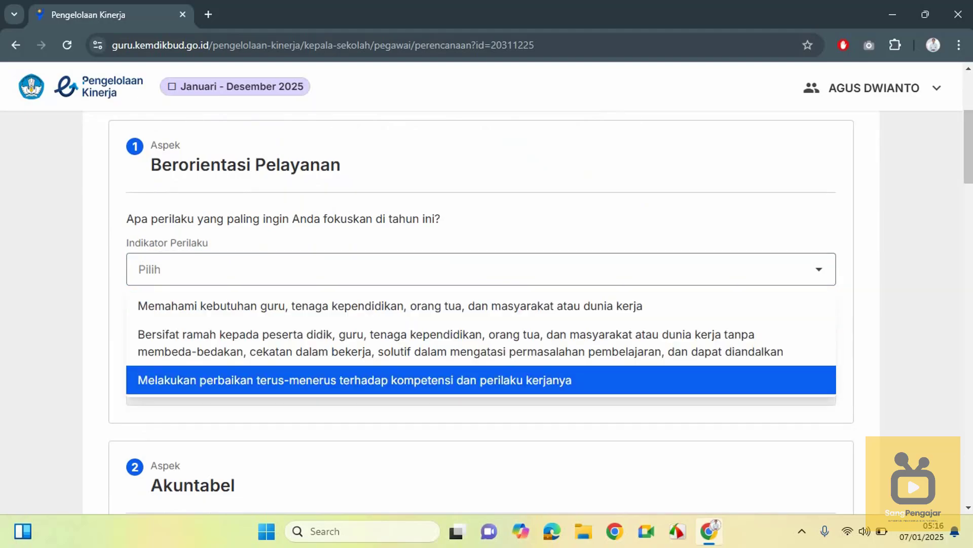
{"action": "left_click", "coordinate": [481, 342]}
{"action": "scroll", "coordinate": [481, 335], "scroll_direction": "down", "scroll_amount": 3}
{"action": "left_click", "coordinate": [481, 263]}
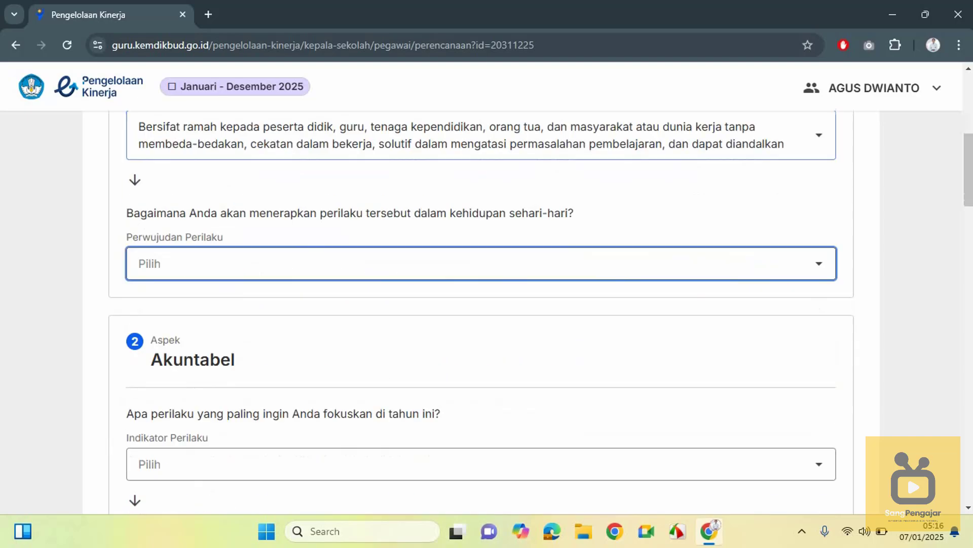
{"action": "left_click", "coordinate": [481, 329]}
For Akuntabel, set the indicator to "Melaksanakan tugas dengan jujur, bertanggung jawab, cermat, disiplin, dan berintegritas tinggi" and Perwujudan to "Melaksanakan pekerjaan sesuai dengan ketentuan".
{"action": "scroll", "coordinate": [481, 328], "scroll_direction": "down", "scroll_amount": 3}
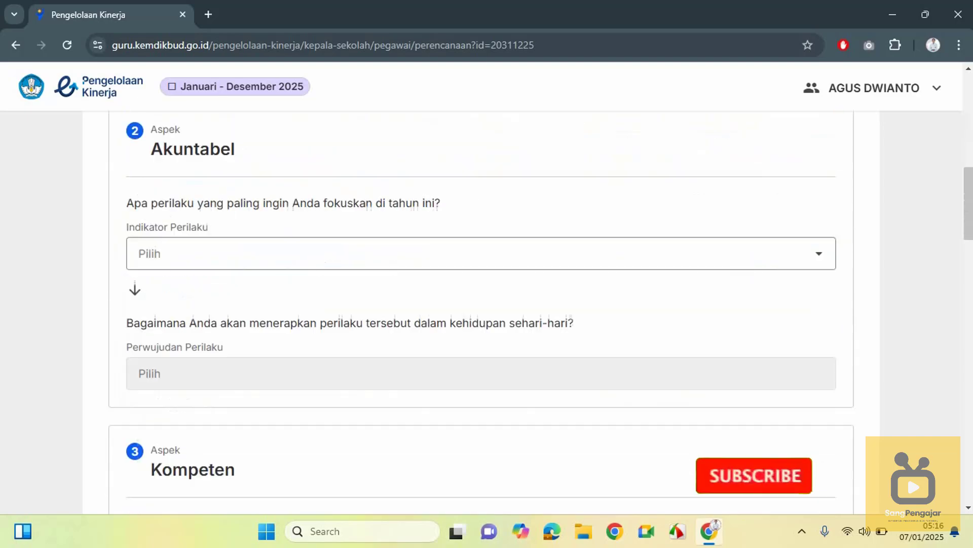
{"action": "left_click", "coordinate": [481, 250]}
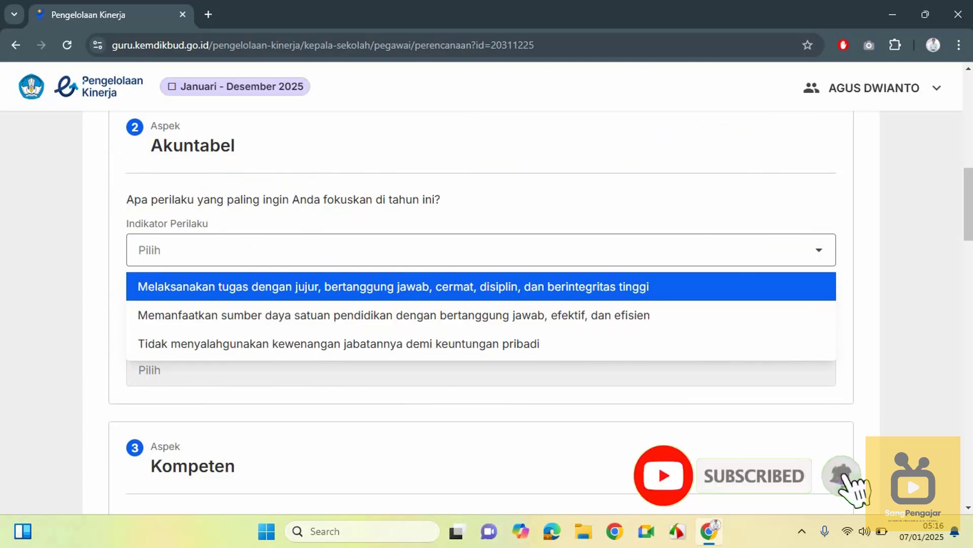
{"action": "left_click", "coordinate": [481, 286]}
{"action": "left_click", "coordinate": [424, 369]}
{"action": "scroll", "coordinate": [423, 375], "scroll_direction": "down", "scroll_amount": 1}
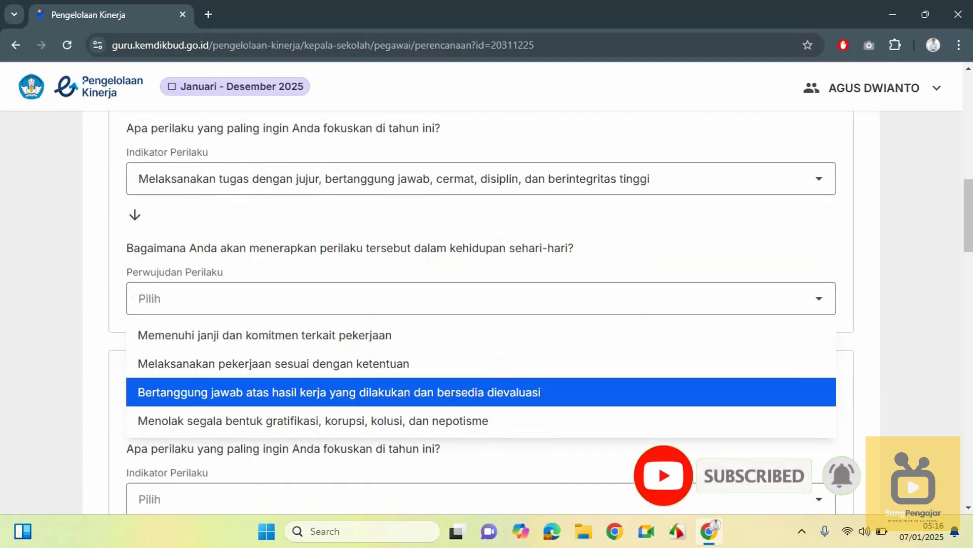
{"action": "left_click", "coordinate": [423, 363]}
For Kompeten, set the indicator to "Melaksanakan tugas dengan kualitas terbaik" and Perwujudan to "Melaksanakan rencana kerja dan/atau anggaran sesuai target yang ditetapkan".
{"action": "scroll", "coordinate": [423, 355], "scroll_direction": "down", "scroll_amount": 3}
{"action": "left_click", "coordinate": [423, 285]}
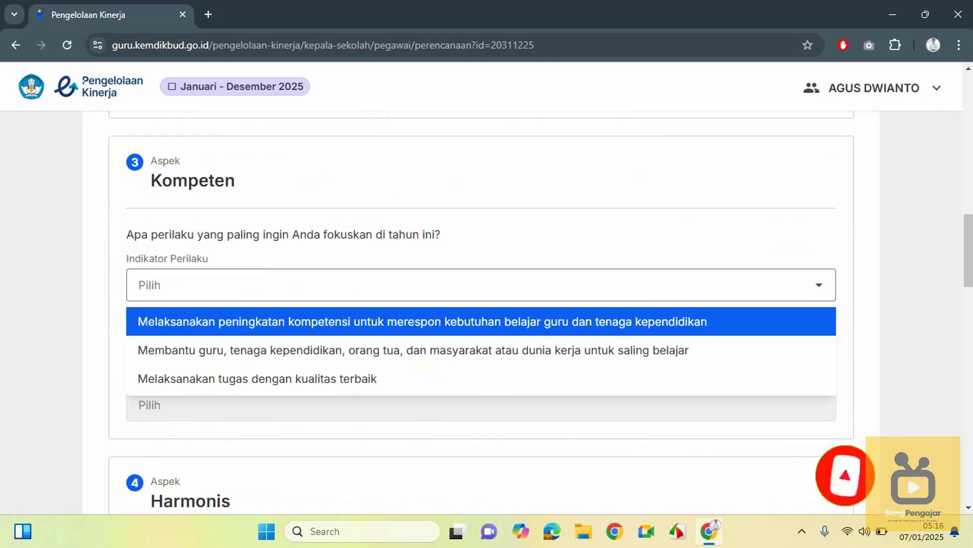
{"action": "left_click", "coordinate": [423, 378]}
{"action": "left_click", "coordinate": [424, 405]}
{"action": "scroll", "coordinate": [423, 405], "scroll_direction": "down", "scroll_amount": 3}
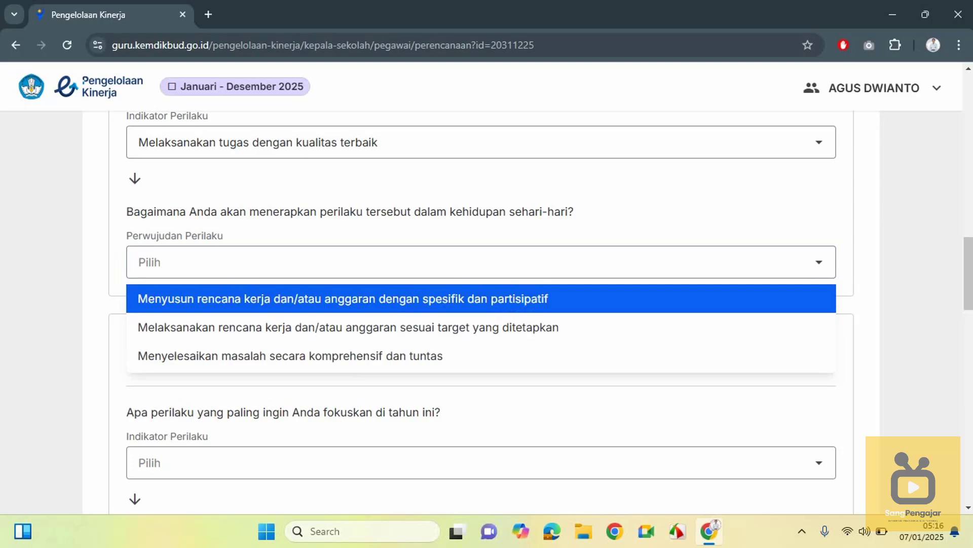
{"action": "left_click", "coordinate": [423, 327]}
{"action": "scroll", "coordinate": [423, 328], "scroll_direction": "up", "scroll_amount": 1}
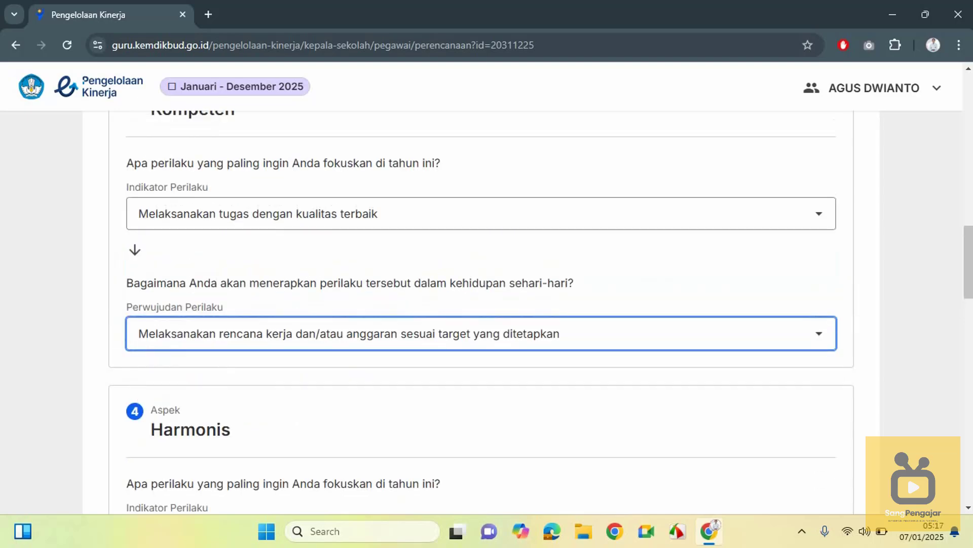
For Harmonis, set the indicator to "Menghargai setiap warga satuan sekolah apapun latar belakangnya" and Perwujudan to the option starting "Menjaga hubungan yang baik dengan guru".
{"action": "scroll", "coordinate": [423, 304], "scroll_direction": "down", "scroll_amount": 4}
{"action": "left_click", "coordinate": [424, 248]}
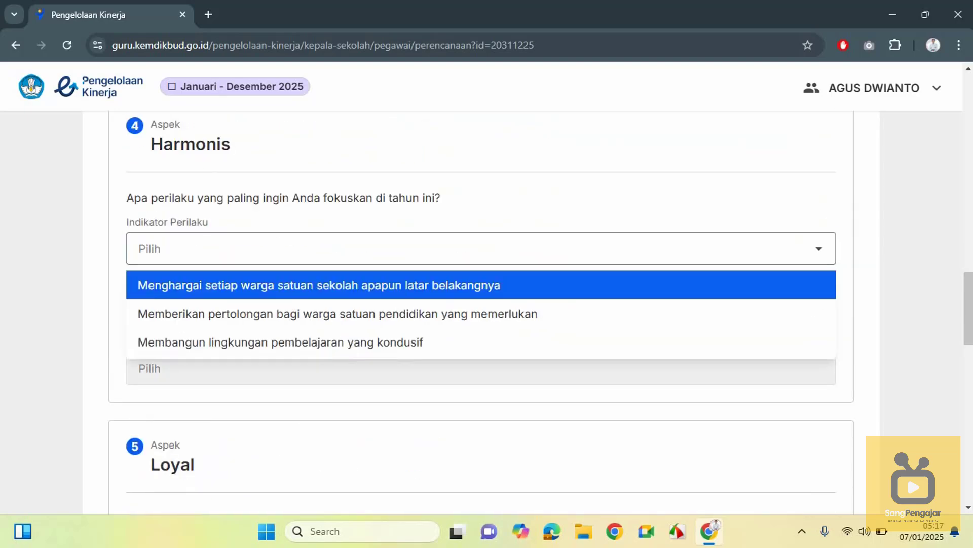
{"action": "left_click", "coordinate": [319, 285]}
{"action": "left_click", "coordinate": [423, 430]}
For Loyal, choose the indicator starting "Menjaga nama baik satuan pendidikan" and Perwujudan "Bersikap dan berperilaku yang melindungi nama baik serta citra satuan pendidikan".
{"action": "scroll", "coordinate": [423, 354], "scroll_direction": "down", "scroll_amount": 4}
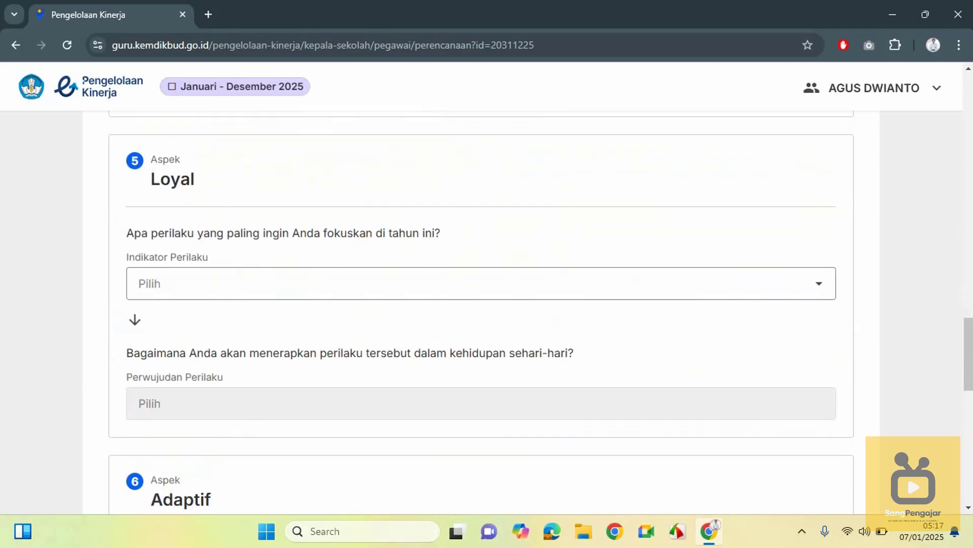
{"action": "left_click", "coordinate": [423, 284]}
{"action": "left_click", "coordinate": [423, 347]}
{"action": "left_click", "coordinate": [423, 404]}
{"action": "scroll", "coordinate": [424, 404], "scroll_direction": "down", "scroll_amount": 2}
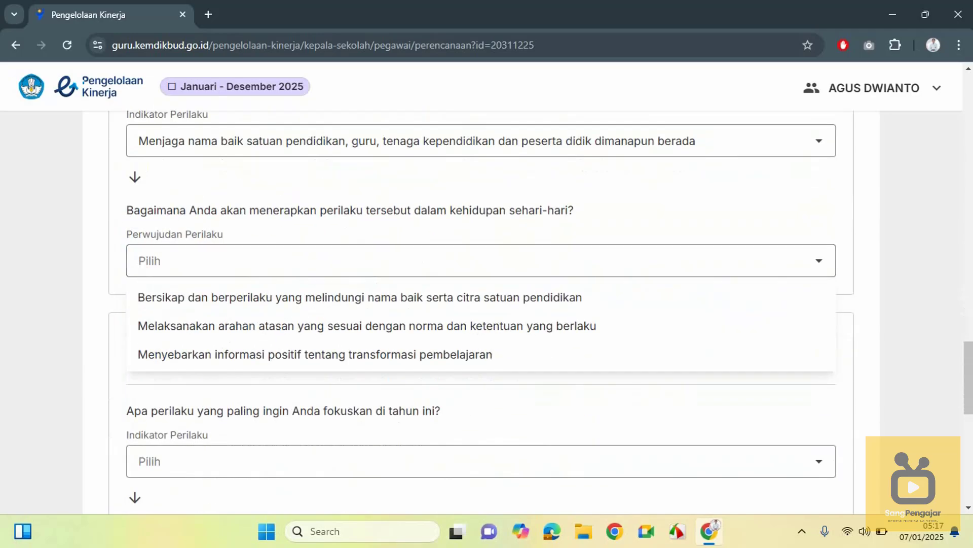
{"action": "left_click", "coordinate": [423, 297]}
For Adaptif, set the indicator to "Terus berinovasi dan mengembangkan kreativitas untuk memajukan satuan pendidikan" and Perwujudan to "Menjalankan sistem kerja yang berbasis teknologi informasi".
{"action": "scroll", "coordinate": [423, 297], "scroll_direction": "down", "scroll_amount": 4}
{"action": "left_click", "coordinate": [423, 176]}
{"action": "scroll", "coordinate": [423, 212], "scroll_direction": "up", "scroll_amount": 1}
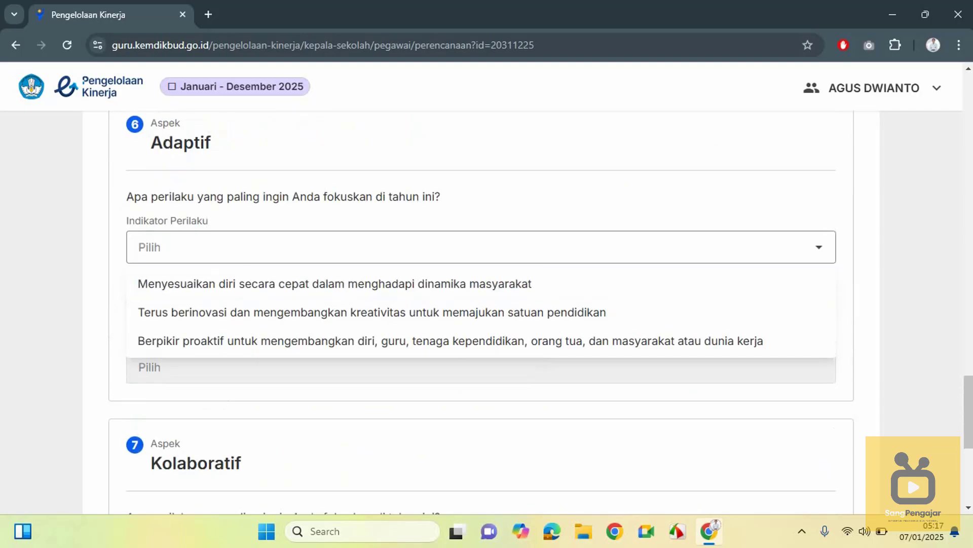
{"action": "left_click", "coordinate": [424, 313]}
{"action": "left_click", "coordinate": [424, 368]}
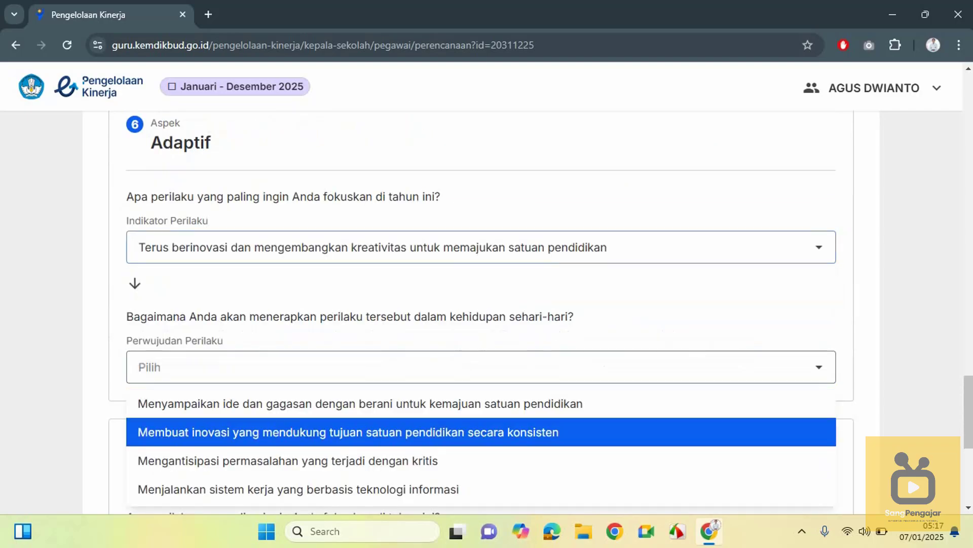
{"action": "left_click", "coordinate": [423, 489]}
For Kolaboratif, choose the indicator starting "Bekerja sama secara terbuka" and the Perwujudan starting "Bersinergi dengan guru, tenaga kependidikan", and continue to Rangkuman.
{"action": "scroll", "coordinate": [423, 405], "scroll_direction": "down", "scroll_amount": 4}
{"action": "left_click", "coordinate": [423, 282]}
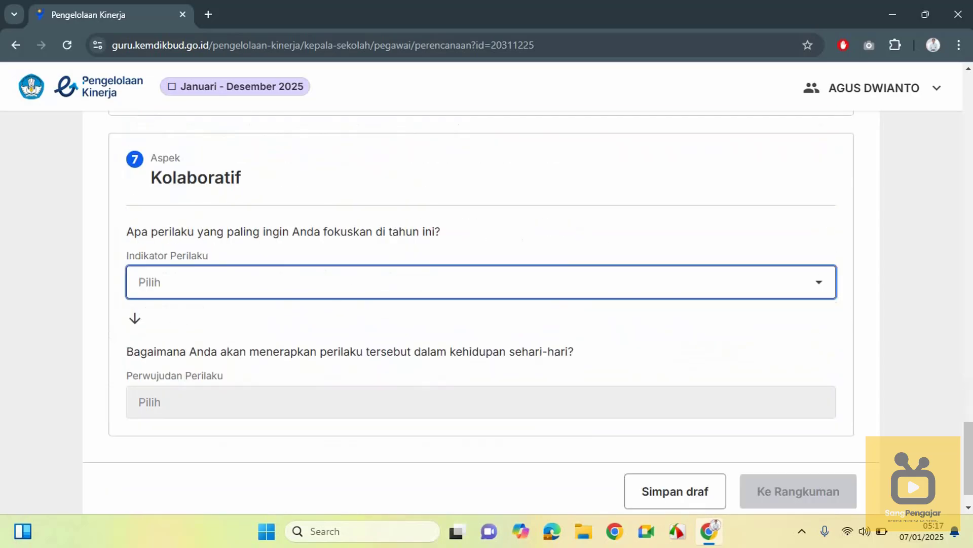
{"action": "left_click", "coordinate": [424, 372]}
{"action": "left_click", "coordinate": [423, 418]}
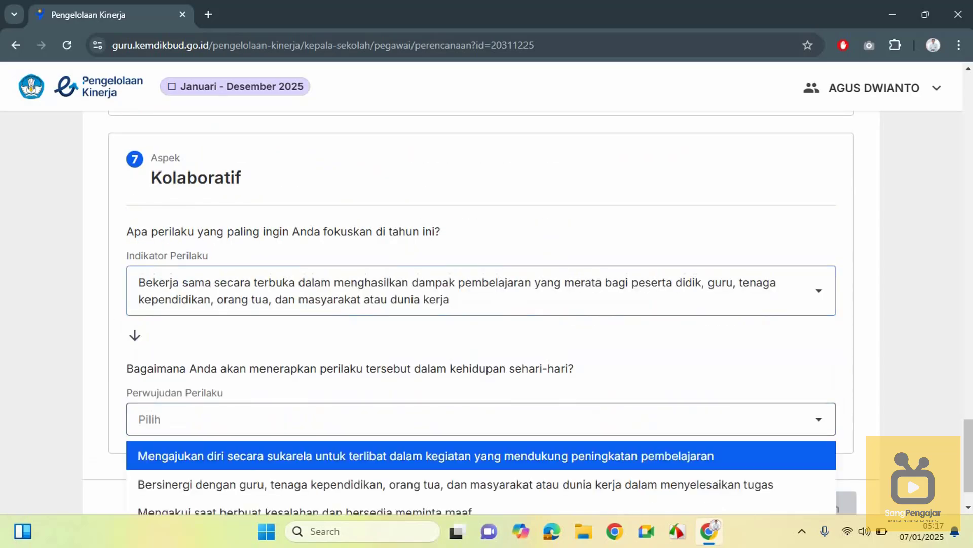
{"action": "scroll", "coordinate": [423, 424], "scroll_direction": "down", "scroll_amount": 2}
{"action": "left_click", "coordinate": [423, 425]}
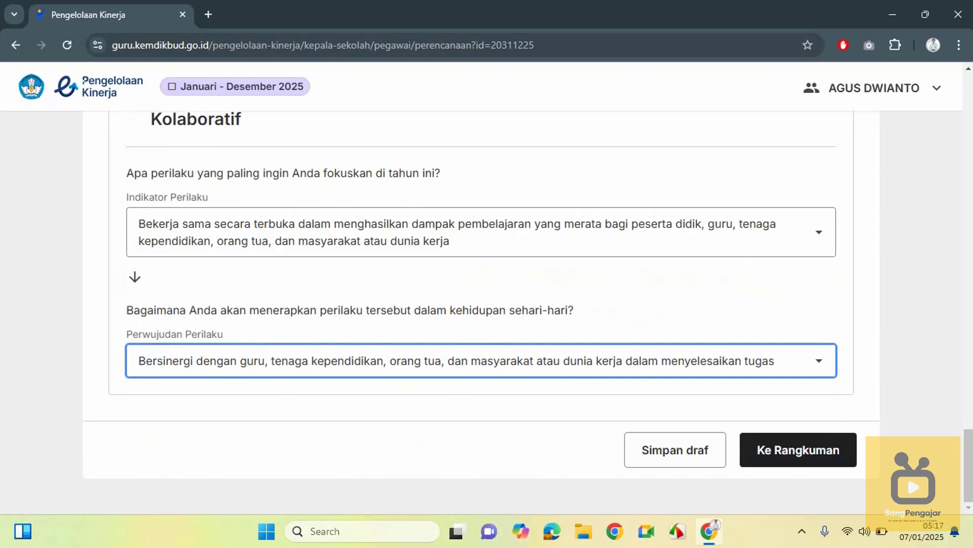
{"action": "scroll", "coordinate": [480, 313], "scroll_direction": "up", "scroll_amount": 1}
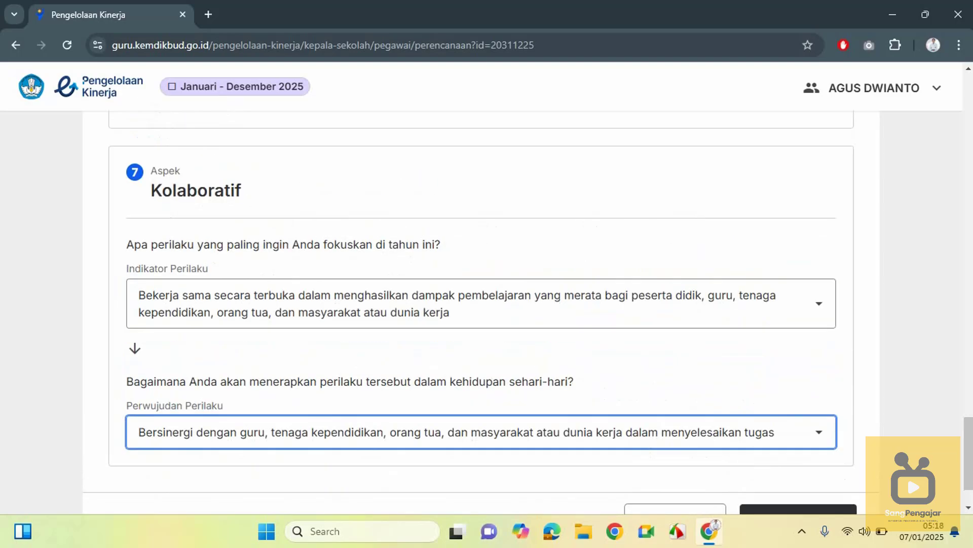
{"action": "scroll", "coordinate": [480, 312], "scroll_direction": "down", "scroll_amount": 1}
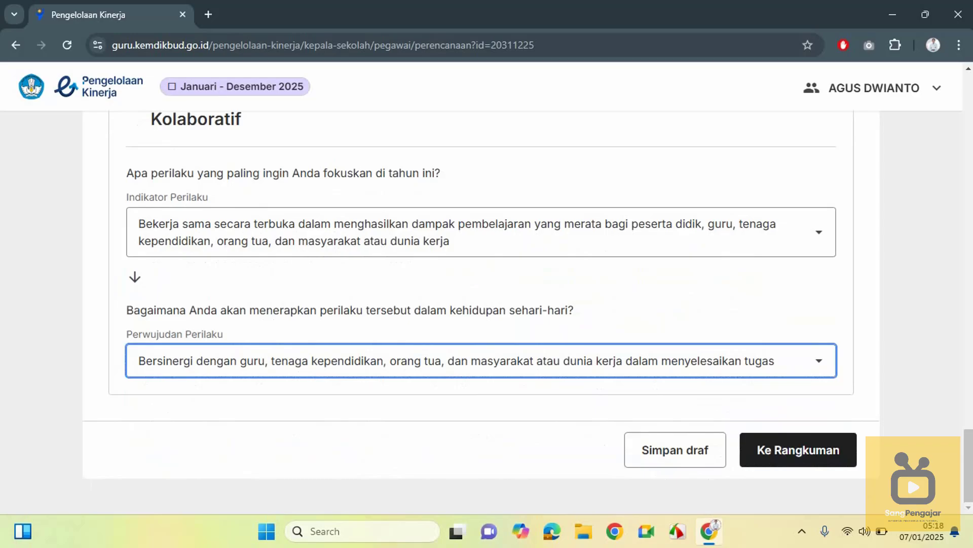
{"action": "left_click", "coordinate": [799, 450]}
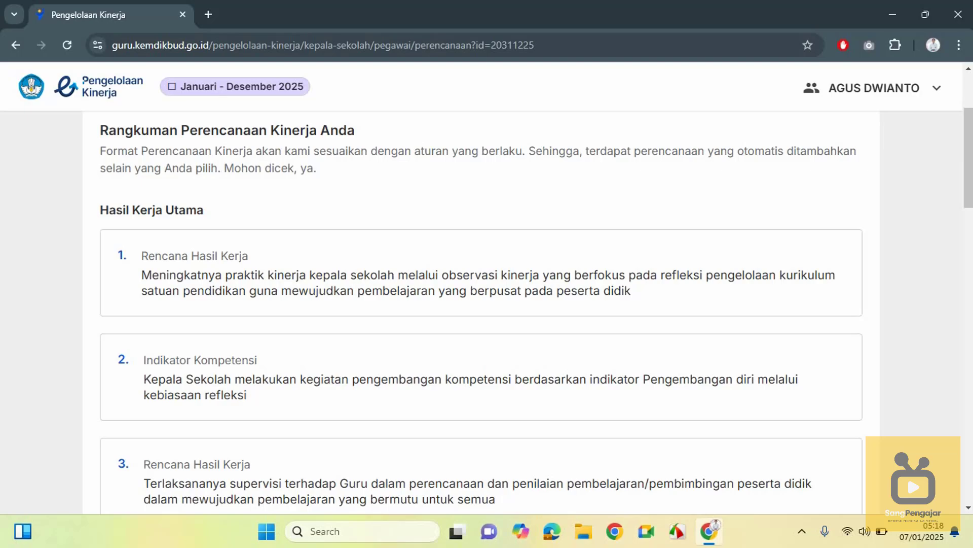
Review the Rangkuman Perencanaan Kinerja, from the Hasil Kerja Utama entries through the last aspect in the Perilaku Kerja table.
{"action": "scroll", "coordinate": [481, 308], "scroll_direction": "down", "scroll_amount": 3}
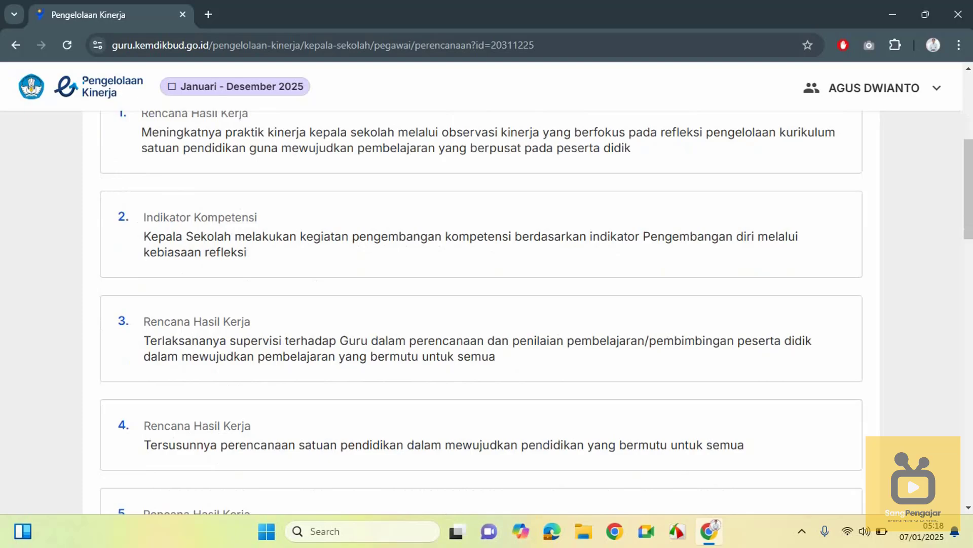
{"action": "scroll", "coordinate": [481, 308], "scroll_direction": "down", "scroll_amount": 7}
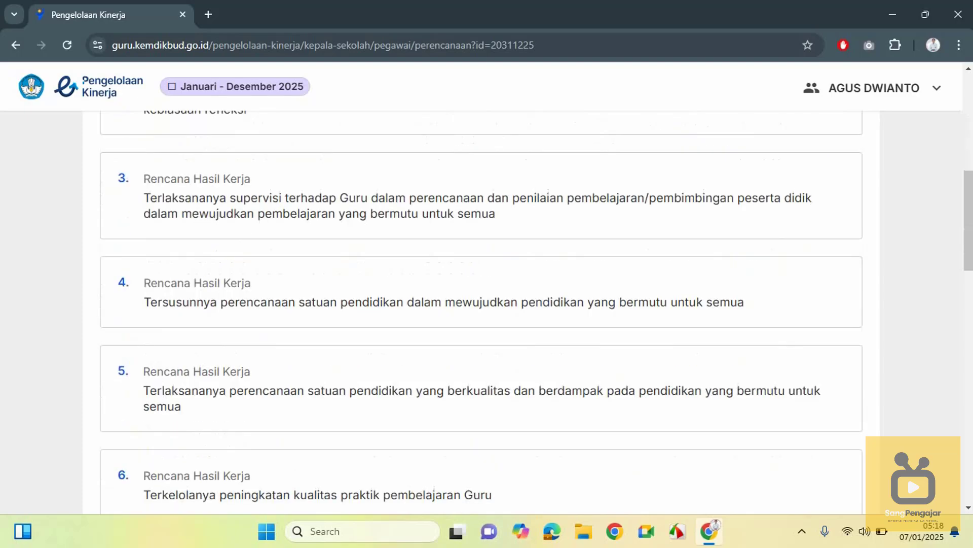
{"action": "scroll", "coordinate": [480, 307], "scroll_direction": "down", "scroll_amount": 7}
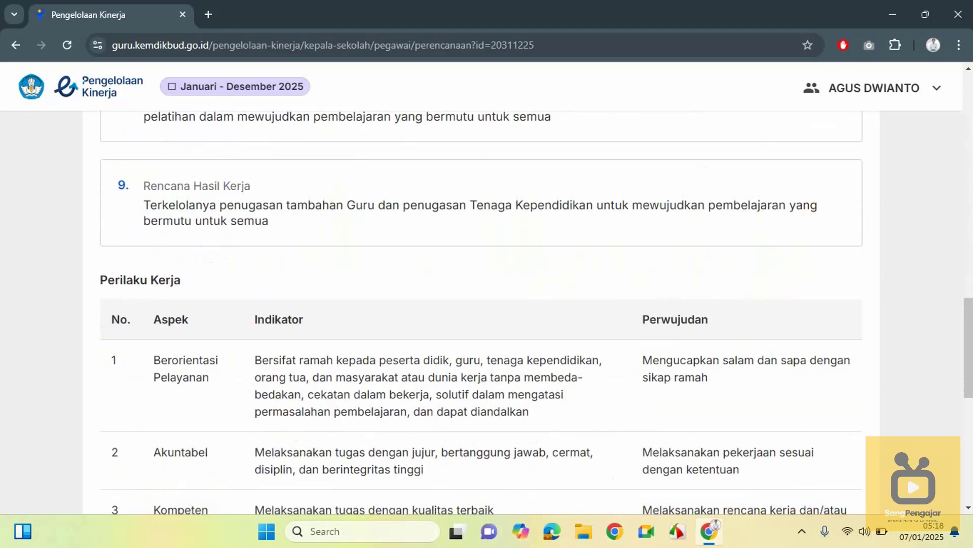
{"action": "scroll", "coordinate": [481, 308], "scroll_direction": "down", "scroll_amount": 1}
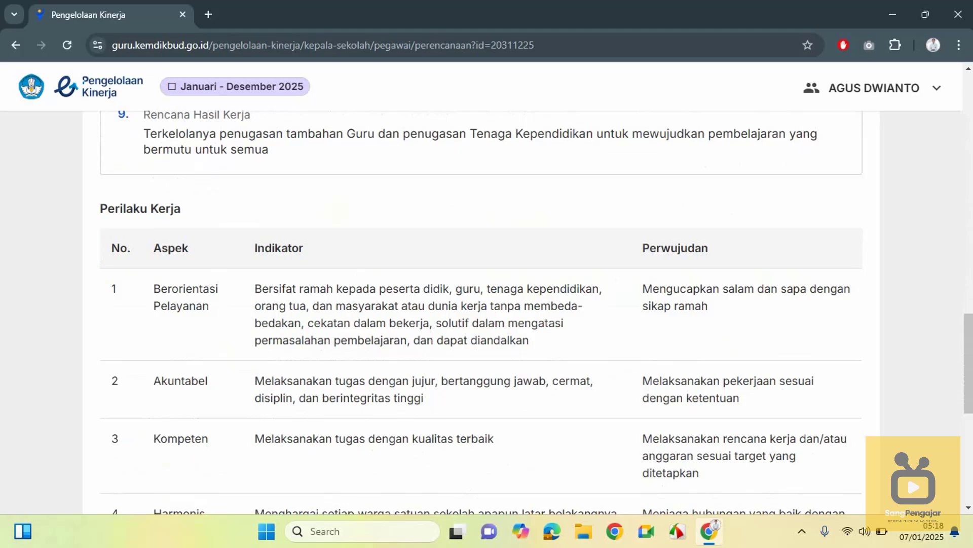
{"action": "scroll", "coordinate": [480, 307], "scroll_direction": "down", "scroll_amount": 4}
{"action": "scroll", "coordinate": [481, 307], "scroll_direction": "down", "scroll_amount": 1}
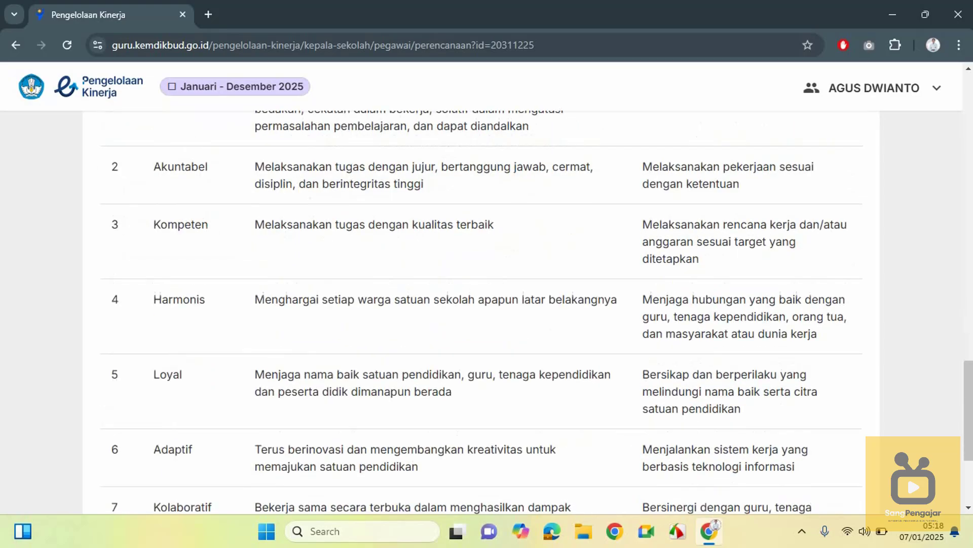
{"action": "scroll", "coordinate": [481, 307], "scroll_direction": "up", "scroll_amount": 2}
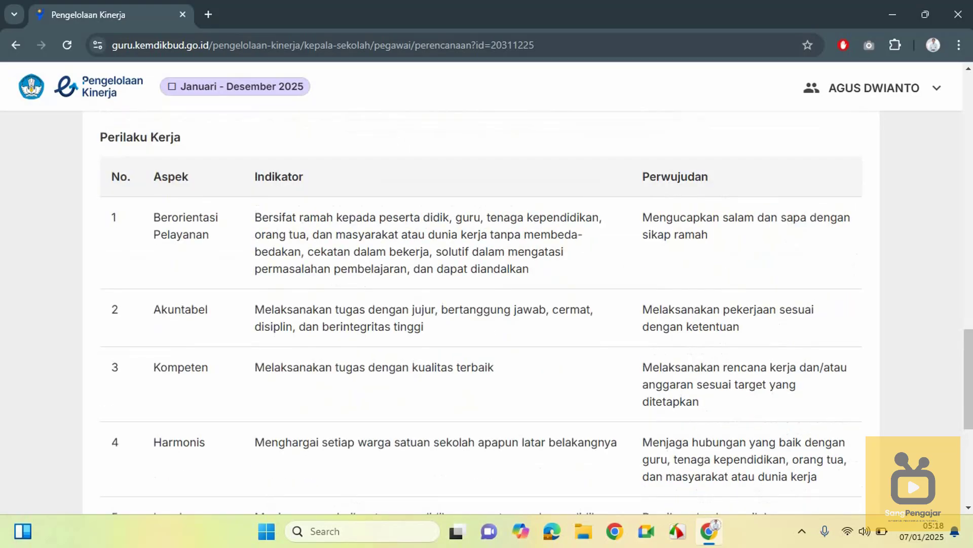
{"action": "scroll", "coordinate": [481, 308], "scroll_direction": "down", "scroll_amount": 5}
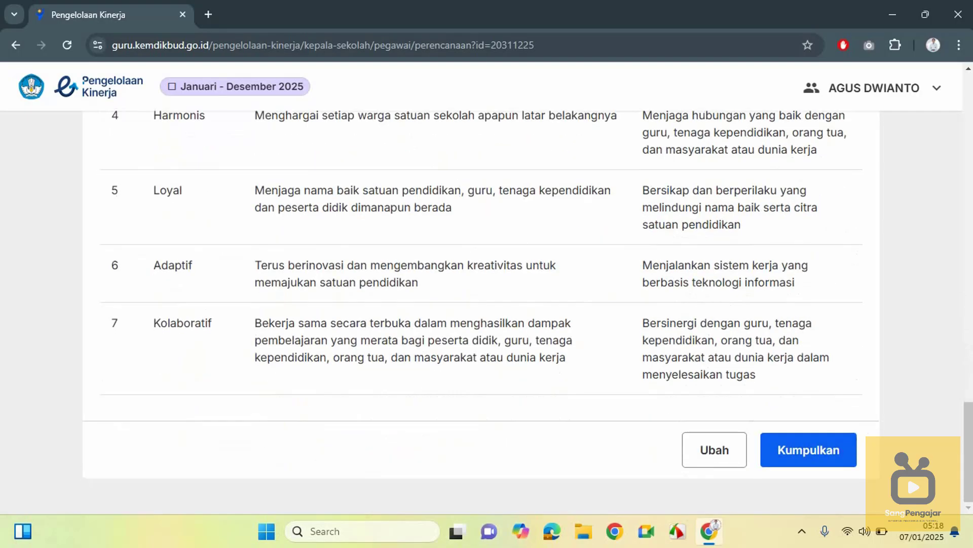
Submit the plan with the Kalimat persetujuan "Saya menyatakan bahwa saya menyetujui untuk mengumpulkan perencanaan dan isinya sudah sesuai.".
{"action": "left_click", "coordinate": [809, 449]}
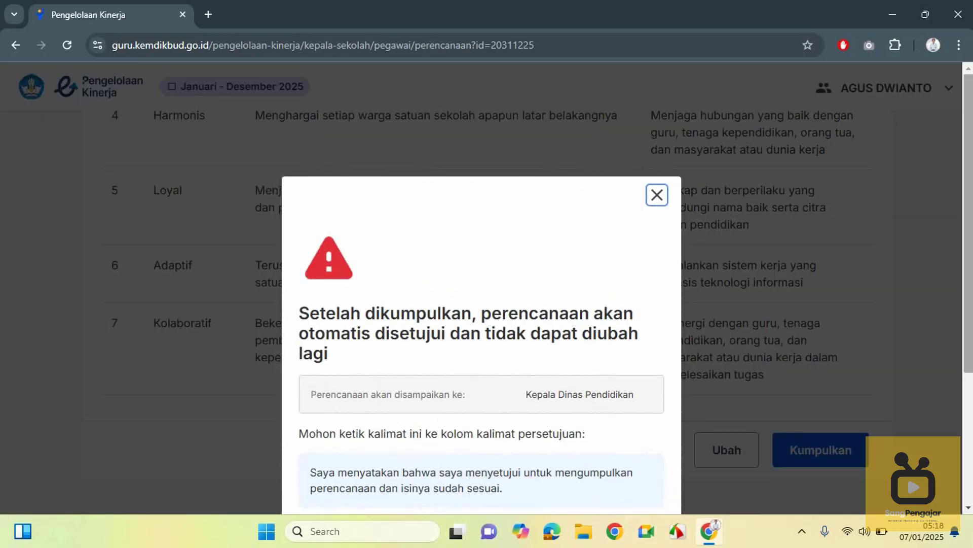
{"action": "scroll", "coordinate": [482, 355], "scroll_direction": "down", "scroll_amount": 3}
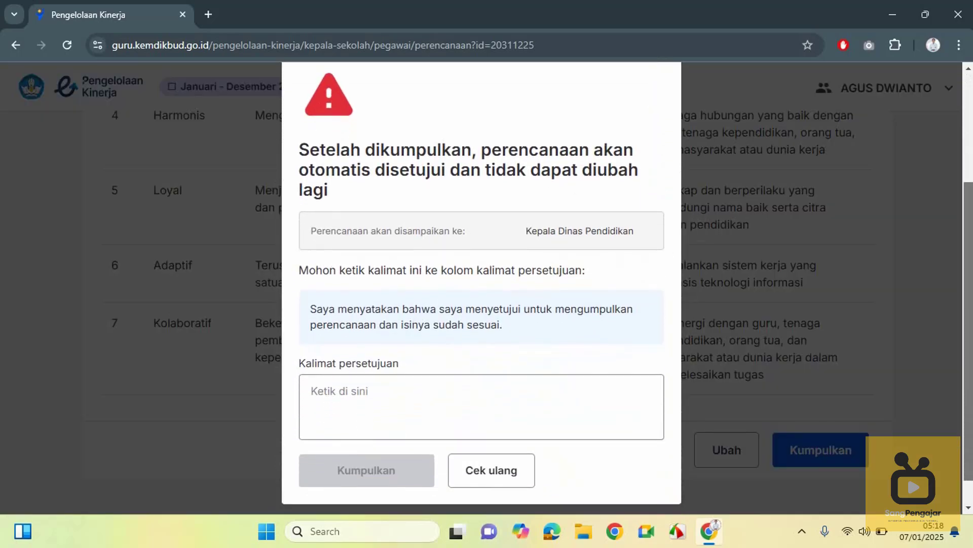
{"action": "scroll", "coordinate": [482, 289], "scroll_direction": "down", "scroll_amount": 2}
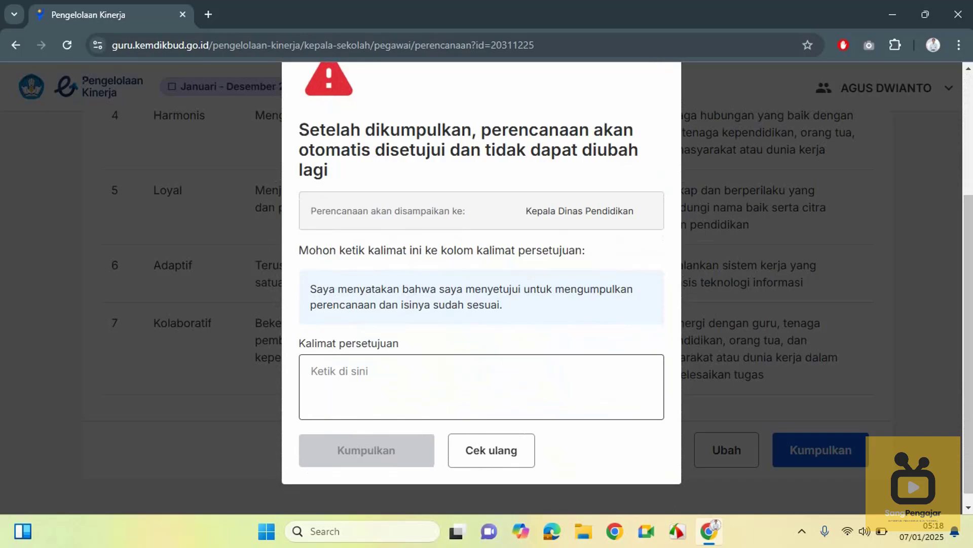
{"action": "left_click", "coordinate": [481, 387]}
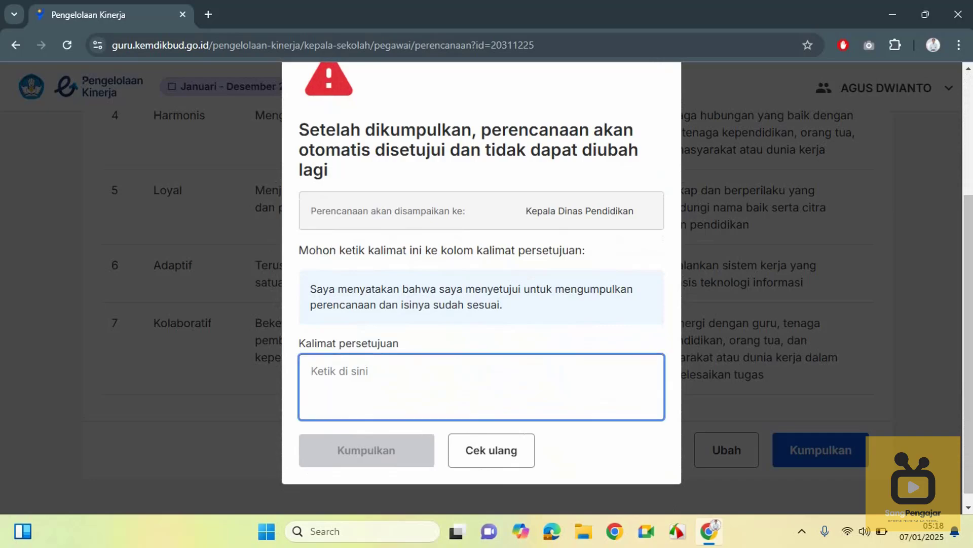
{"action": "type", "text": "Saya "}
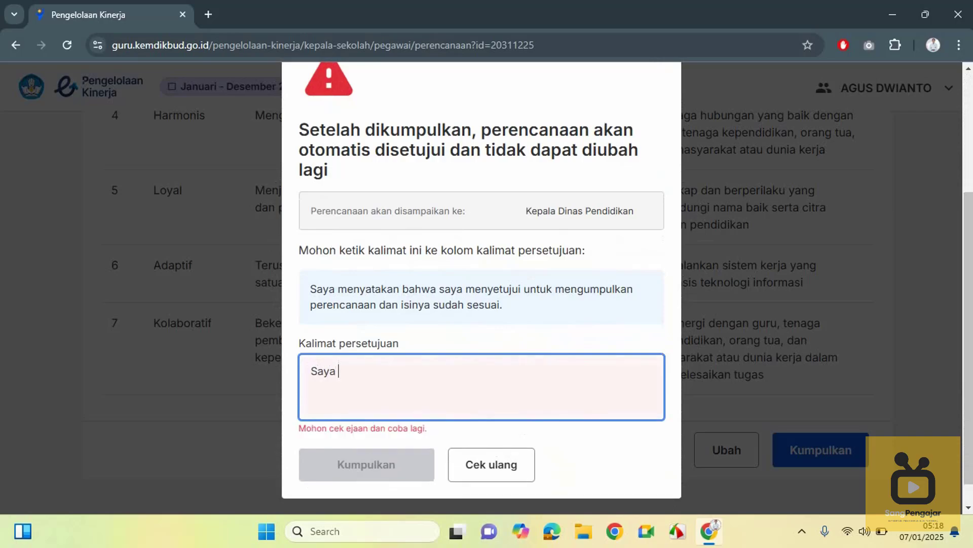
{"action": "type", "text": "menyatakan bahwa "}
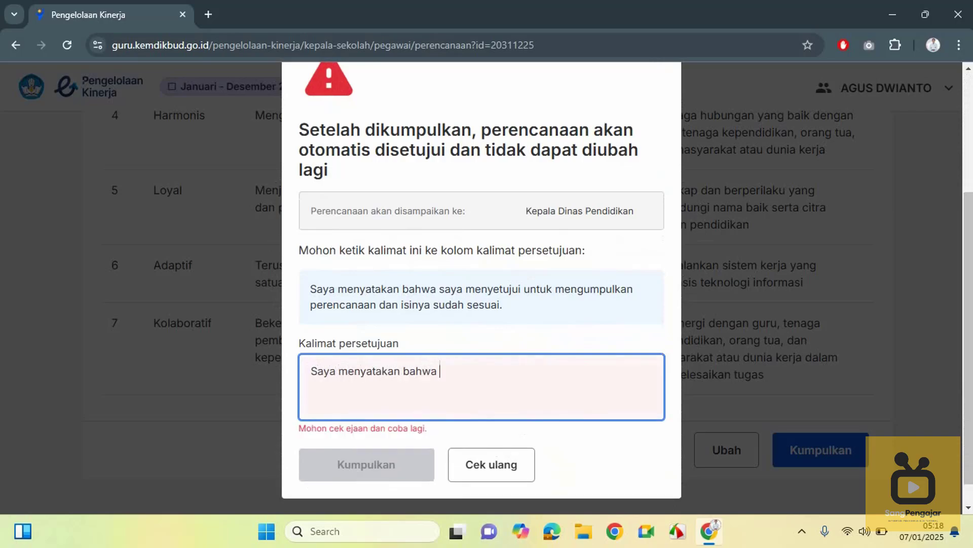
{"action": "type", "text": "saya menyetujui"}
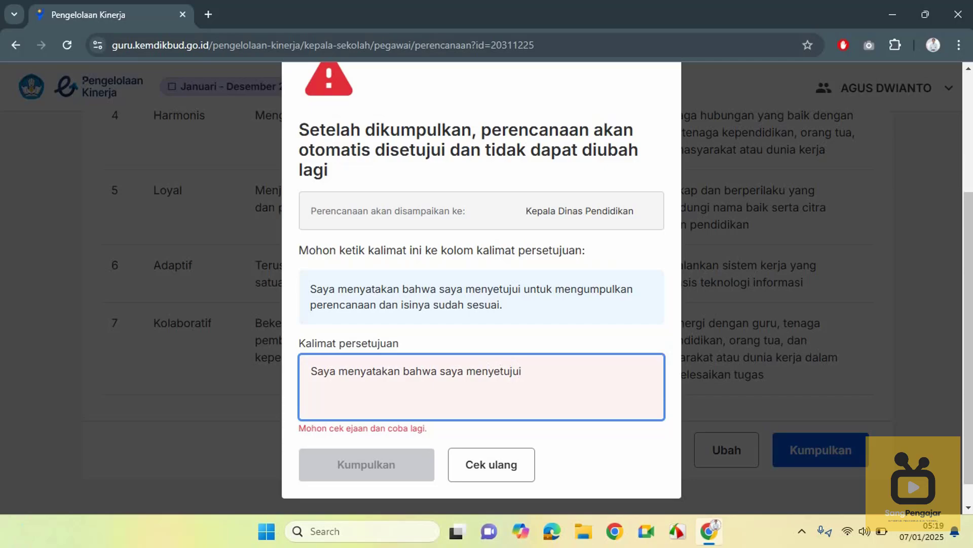
{"action": "type", "text": " untuk mengumpulka"}
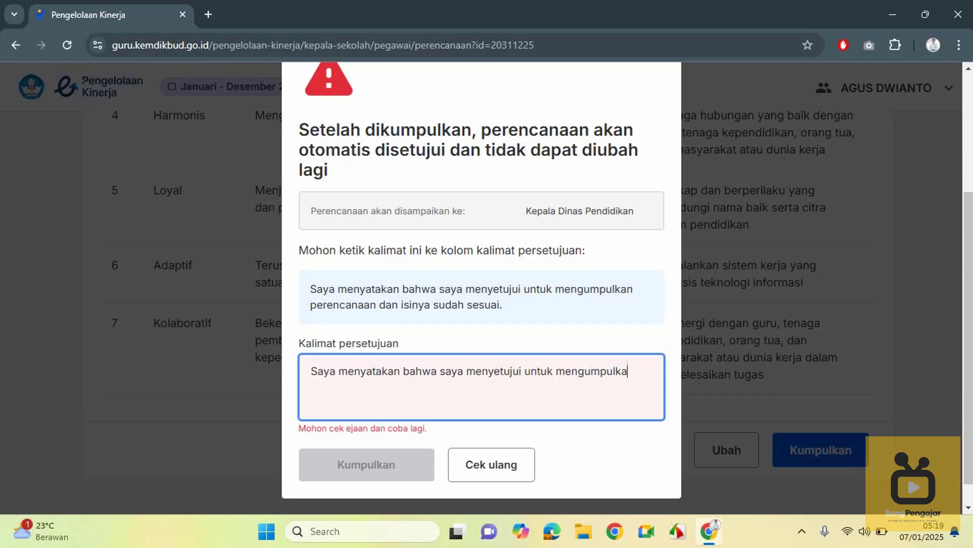
{"action": "type", "text": "n perencanaan"}
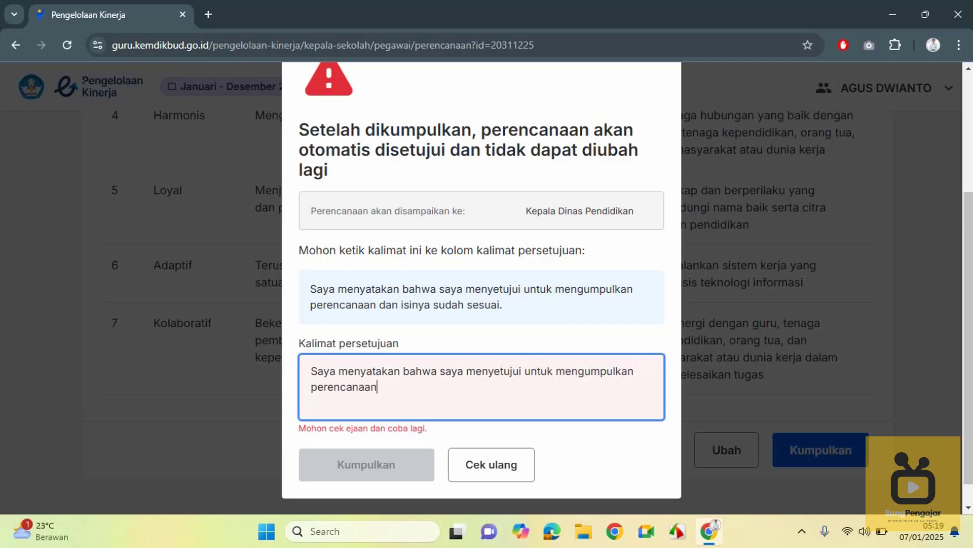
{"action": "type", "text": " dan isinya sudah sesuai."}
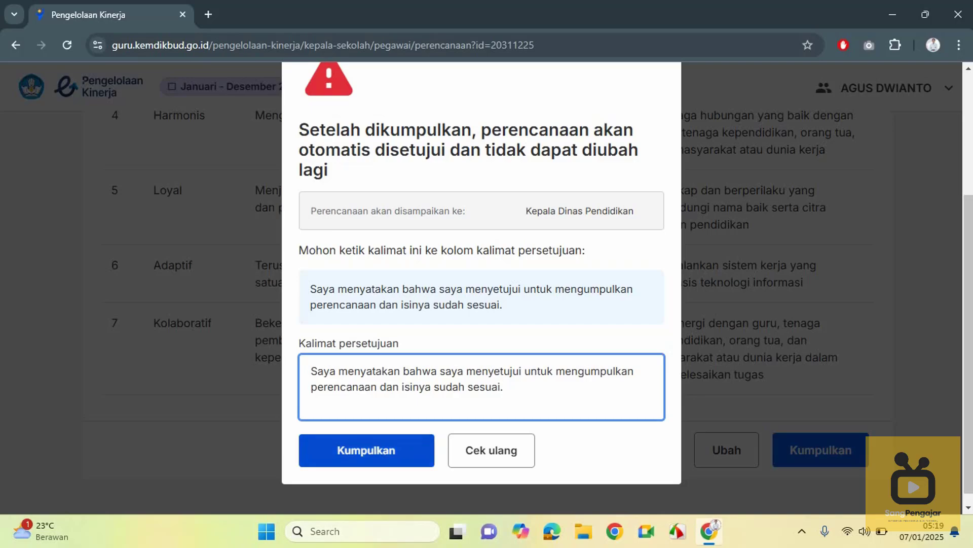
{"action": "left_click", "coordinate": [366, 450]}
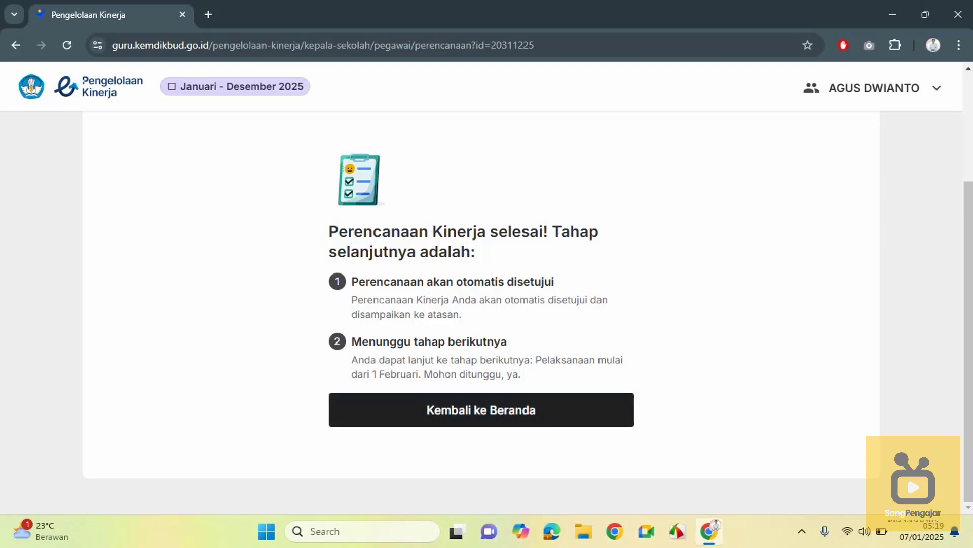
Return to Beranda and open SMP NEGERI 2 GIRIMARTO to check the submitted plan's status and the Alur Pengelolaan Kinerja timeline.
{"action": "left_click", "coordinate": [481, 410]}
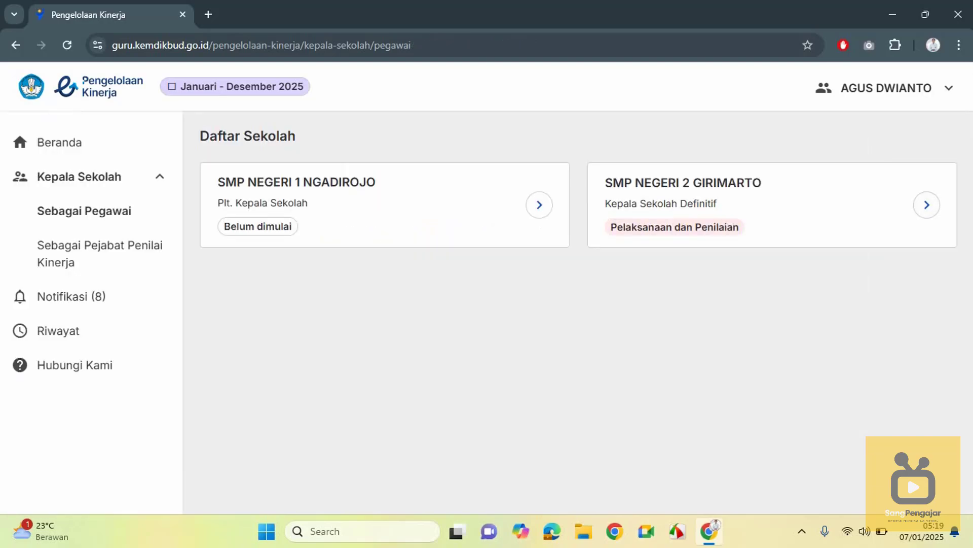
{"action": "left_click", "coordinate": [927, 204]}
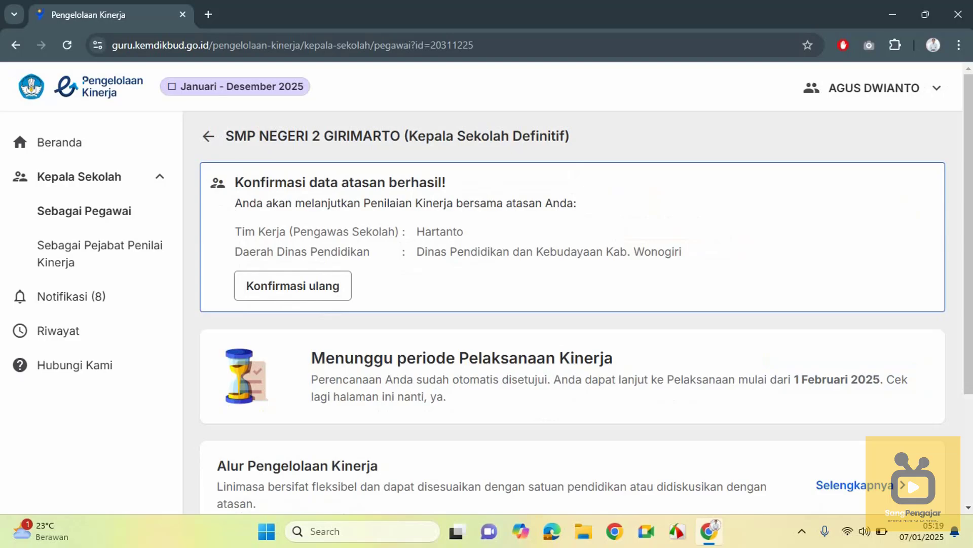
{"action": "scroll", "coordinate": [573, 310], "scroll_direction": "down", "scroll_amount": 3}
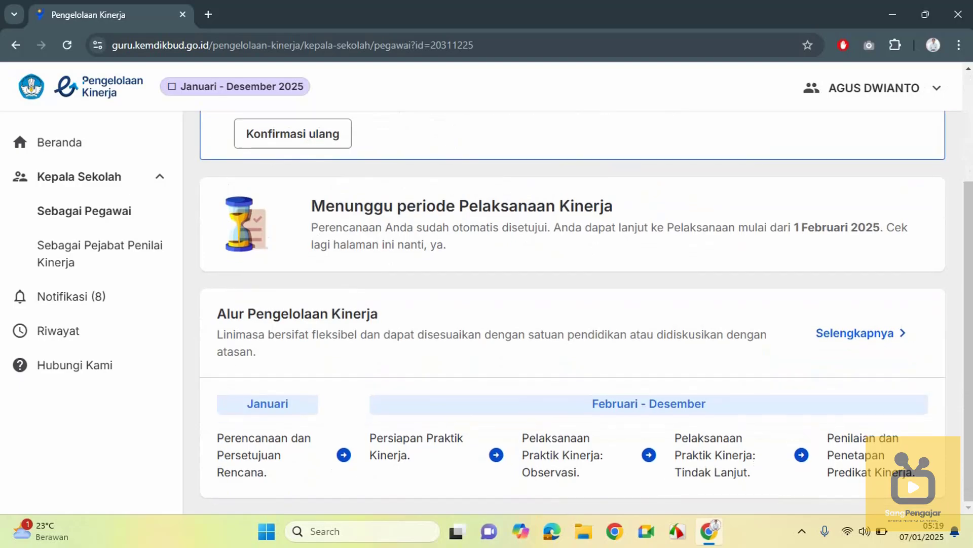
{"action": "scroll", "coordinate": [573, 309], "scroll_direction": "up", "scroll_amount": 1}
{"action": "scroll", "coordinate": [573, 309], "scroll_direction": "down", "scroll_amount": 1}
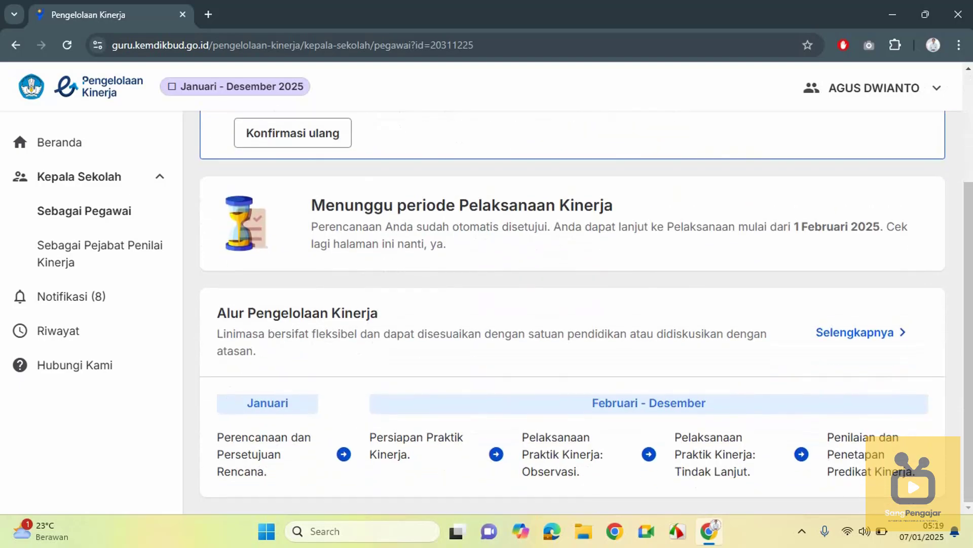
{"action": "scroll", "coordinate": [573, 309], "scroll_direction": "up", "scroll_amount": 3}
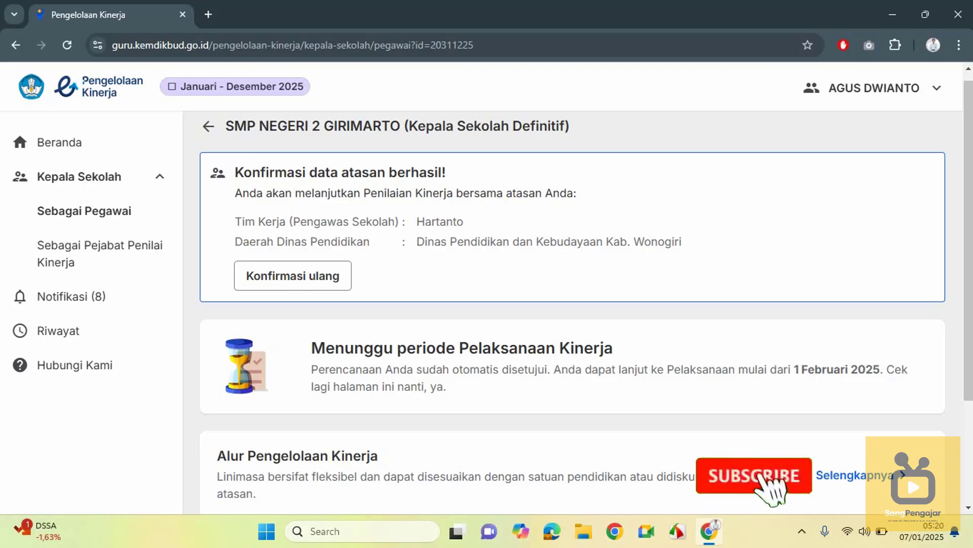
{"action": "scroll", "coordinate": [573, 291], "scroll_direction": "up", "scroll_amount": 1}
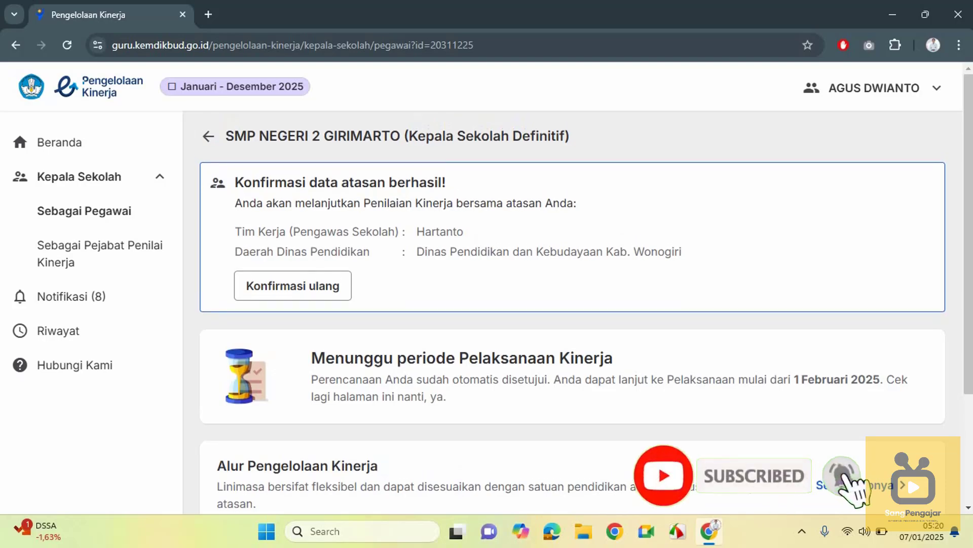
{"action": "scroll", "coordinate": [573, 292], "scroll_direction": "down", "scroll_amount": 1}
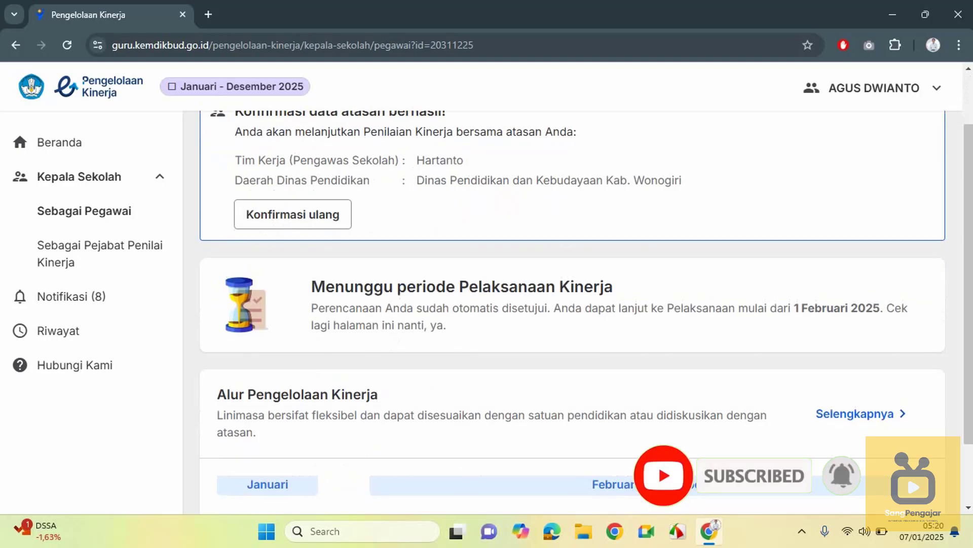